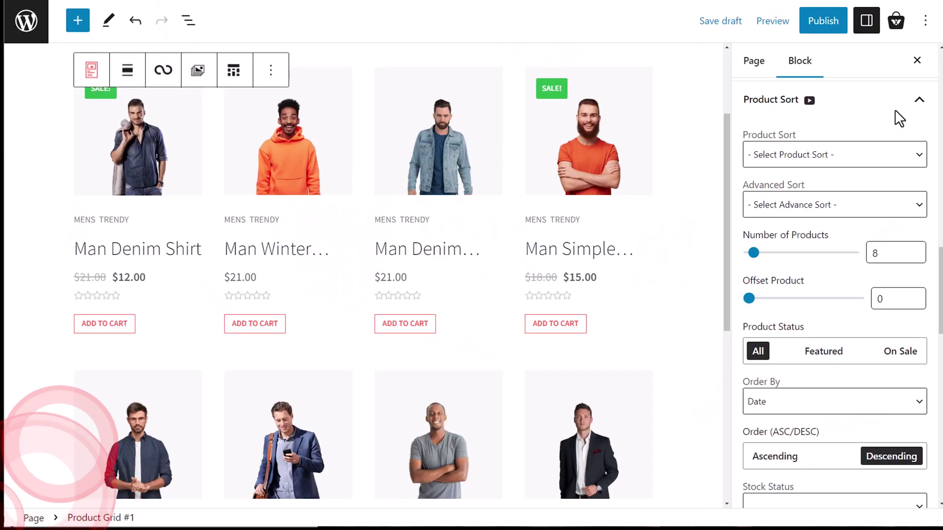
# Step: Collapse and reopen the Product Sort options, then open the block inserter on the empty Men's Clothing page
pyautogui.click(893, 104)
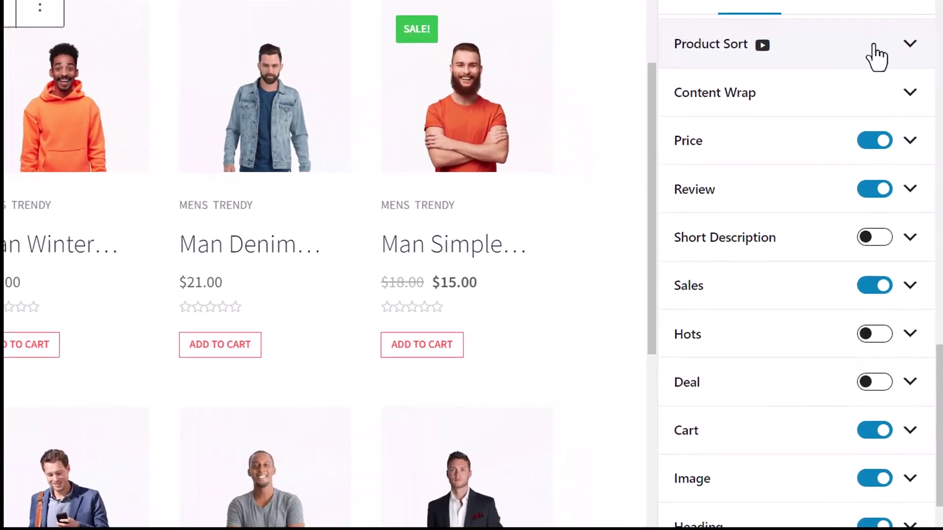
pyautogui.click(891, 103)
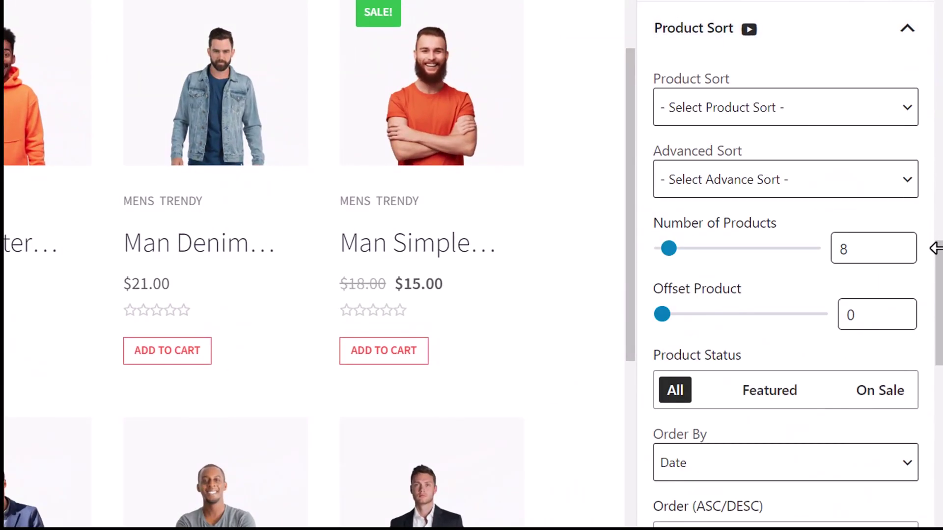
pyautogui.moveTo(935, 248); pyautogui.dragTo(937, 320)
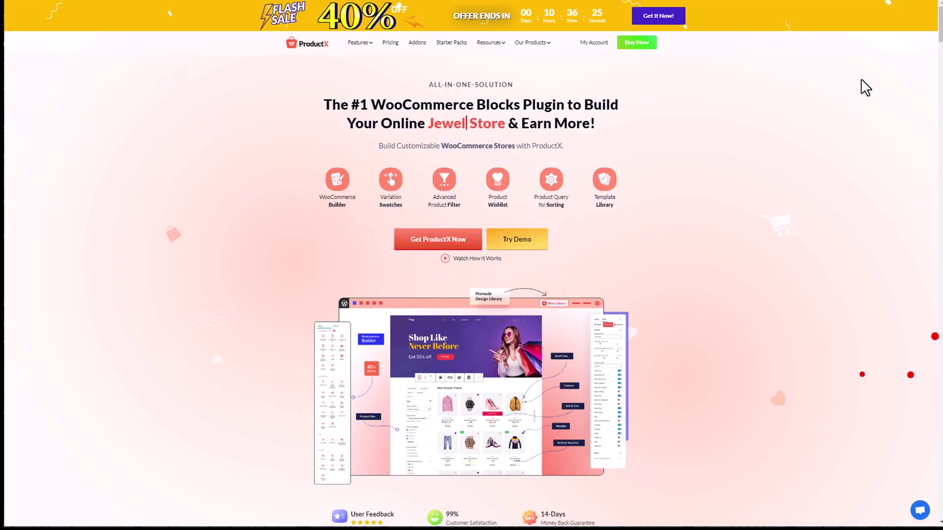
pyautogui.middleClick(860, 93)
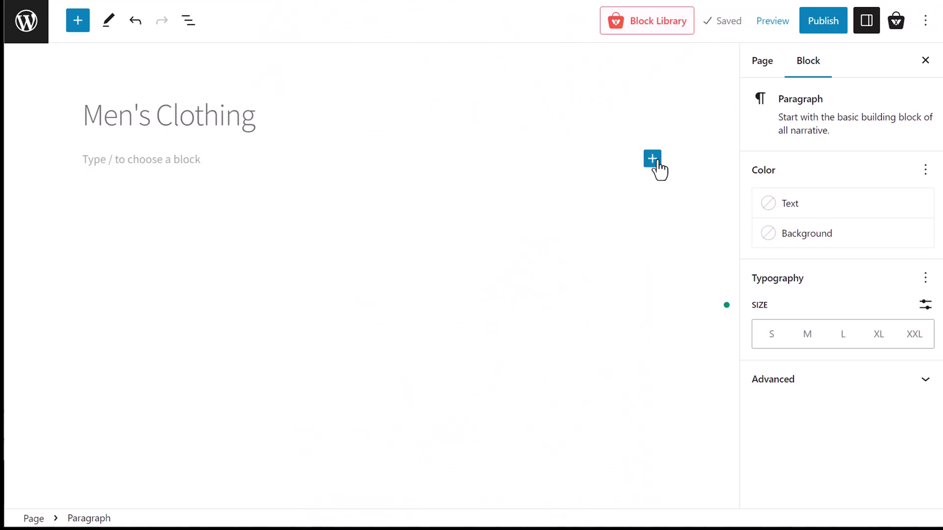
pyautogui.click(654, 160)
# Step: Insert a ProductX Product Grid #1 block, then scroll the Settings sidebar down toward Product Sort
pyautogui.click(764, 258)
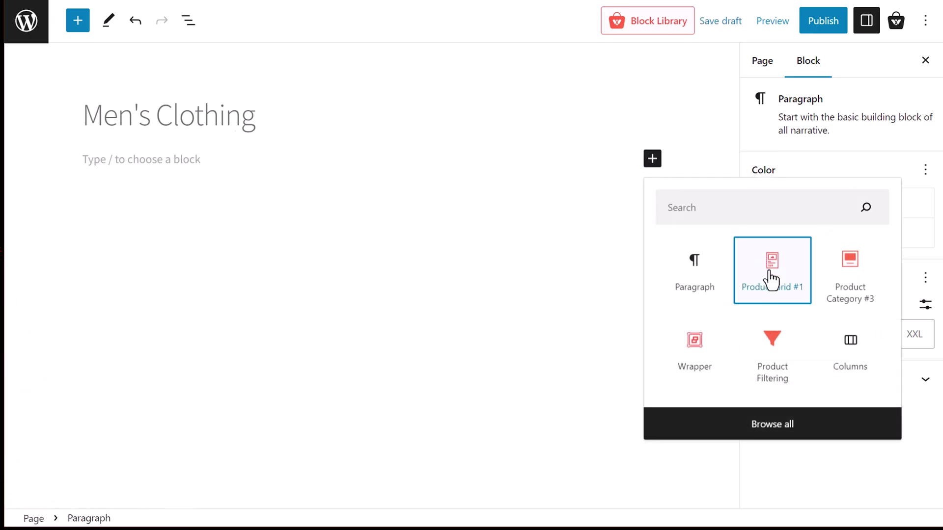
pyautogui.scroll(-2, 624, 324)
pyautogui.scroll(-2, 624, 323)
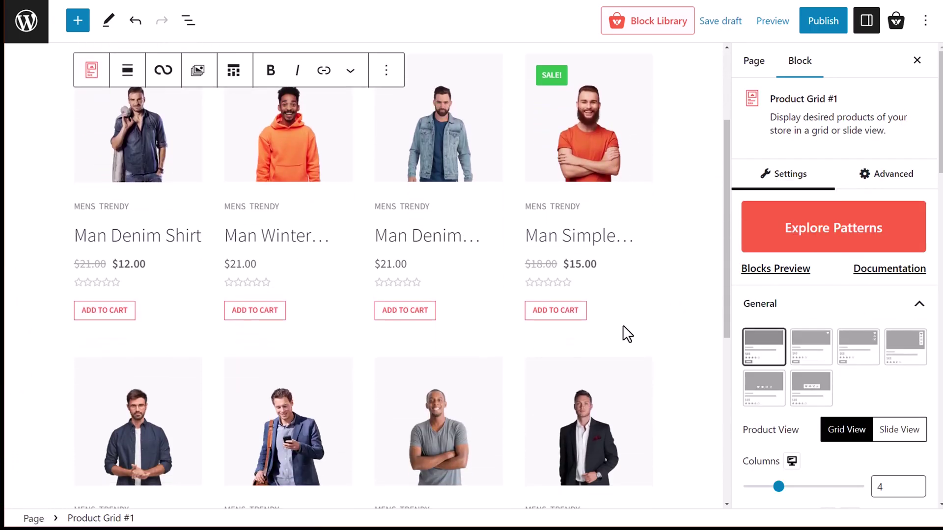
pyautogui.scroll(-1, 560, 246)
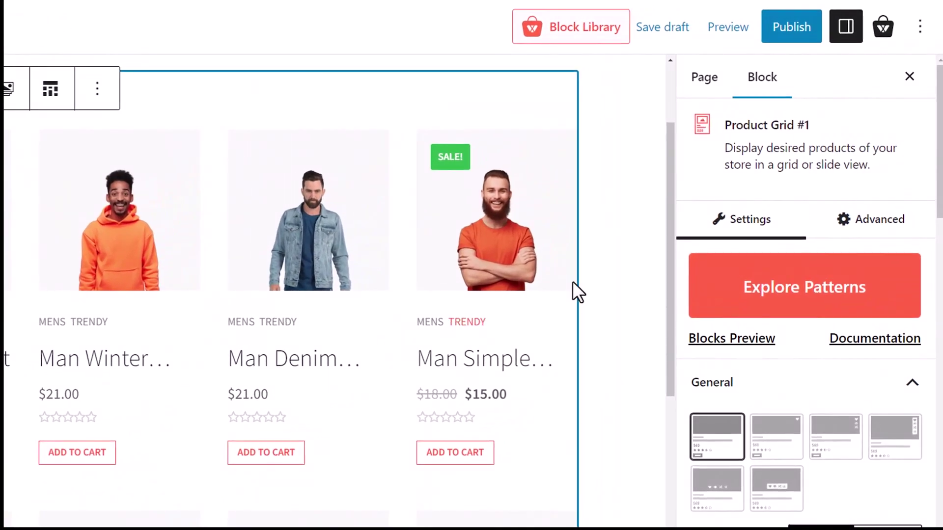
pyautogui.click(845, 28)
pyautogui.click(844, 28)
pyautogui.scroll(-1, 818, 177)
pyautogui.scroll(-15, 824, 206)
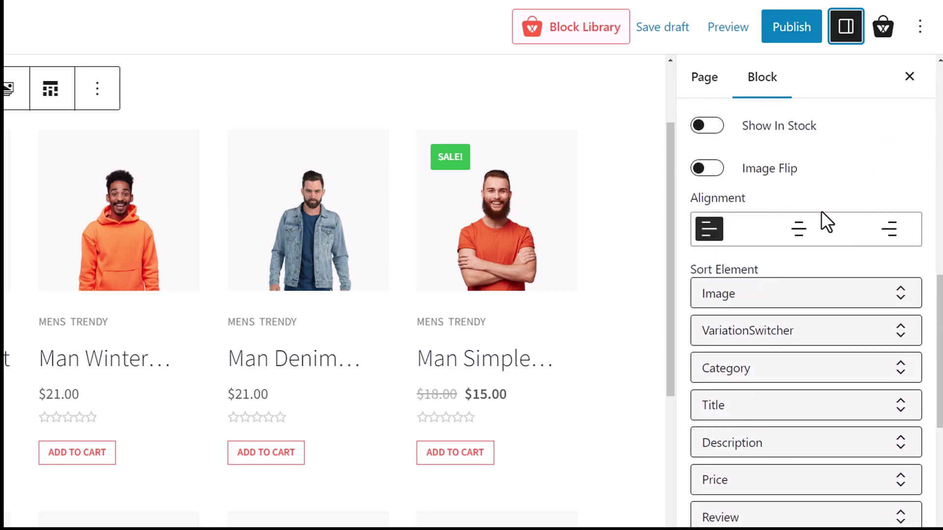
pyautogui.scroll(-4, 821, 180)
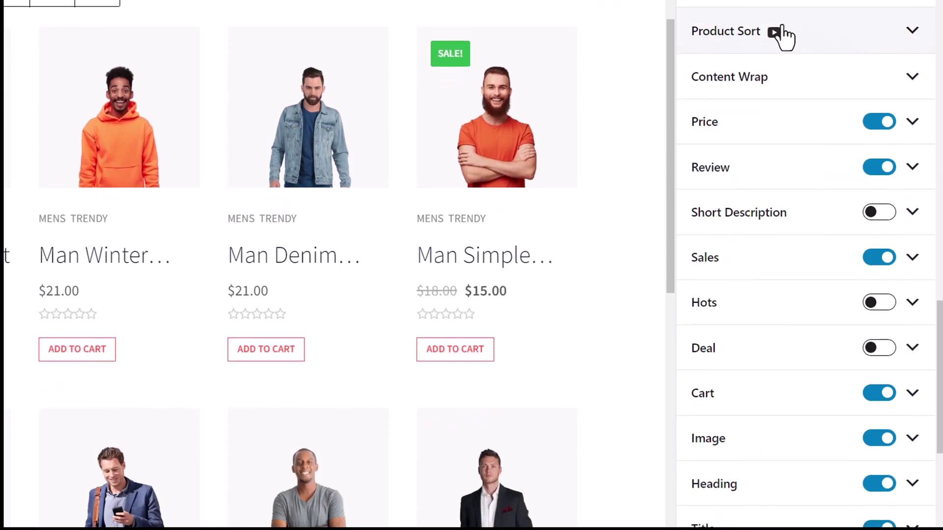
# Step: Expand the grid's Product Sort panel, look through its options and open the sort mode dropdown
pyautogui.click(909, 34)
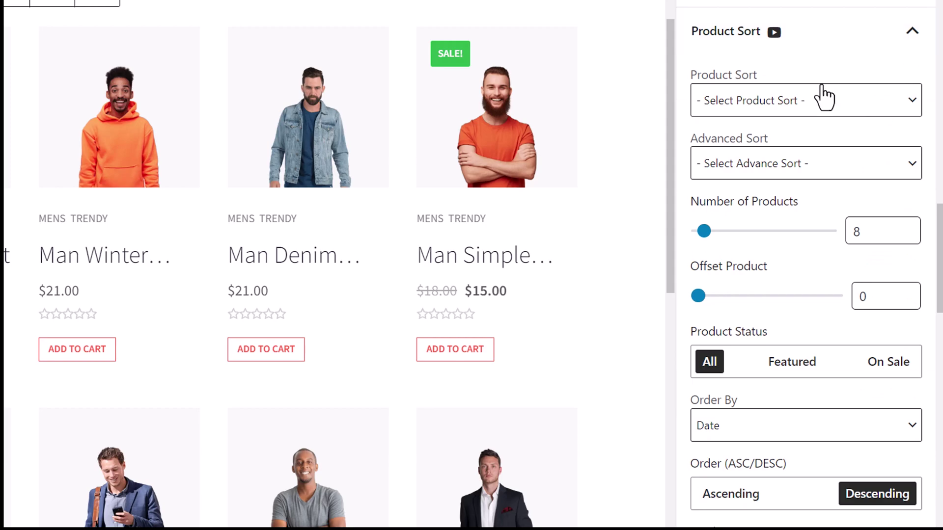
pyautogui.scroll(-6, 820, 93)
pyautogui.scroll(-5, 822, 117)
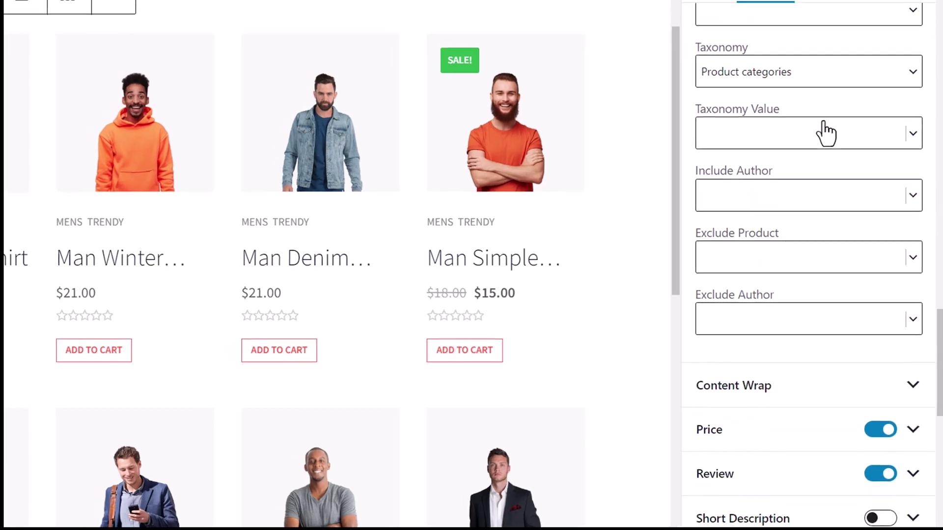
pyautogui.scroll(5, 843, 177)
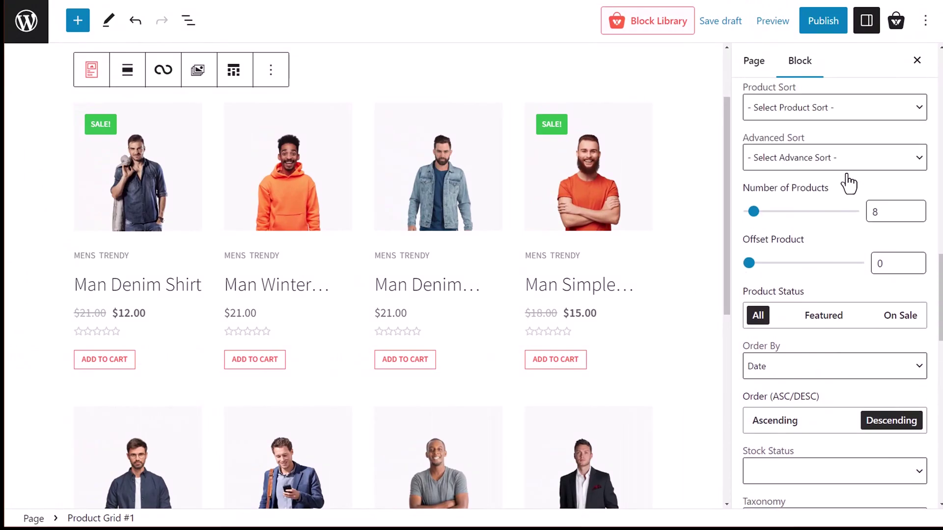
pyautogui.scroll(2, 847, 183)
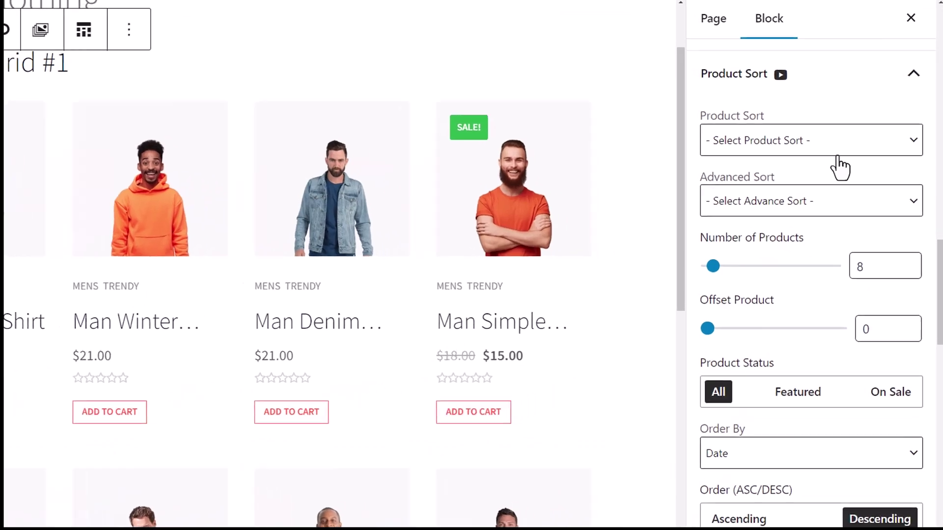
pyautogui.click(859, 129)
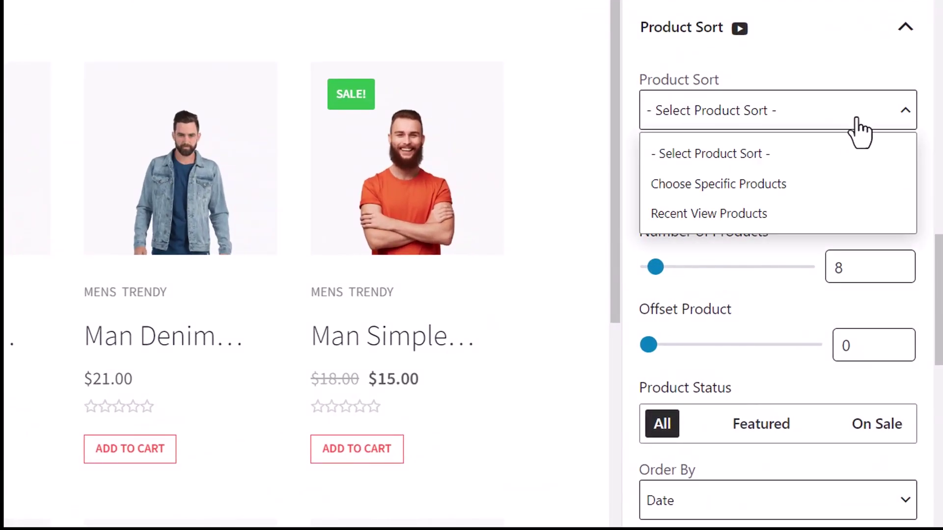
# Step: Set Product Sort to Choose Specific Products, pick Man Denim Shirt and Man Casul Blazer, then remove both
pyautogui.click(677, 186)
pyautogui.click(755, 196)
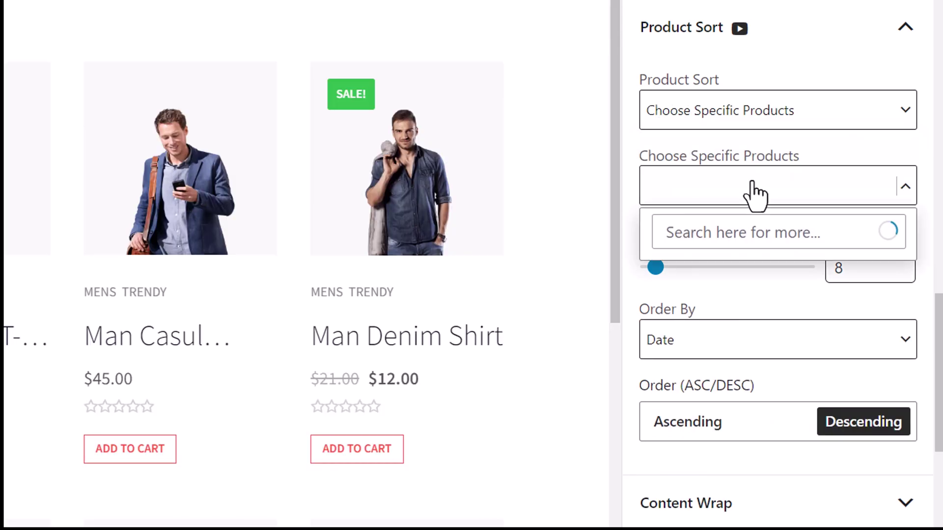
pyautogui.click(744, 275)
pyautogui.click(751, 204)
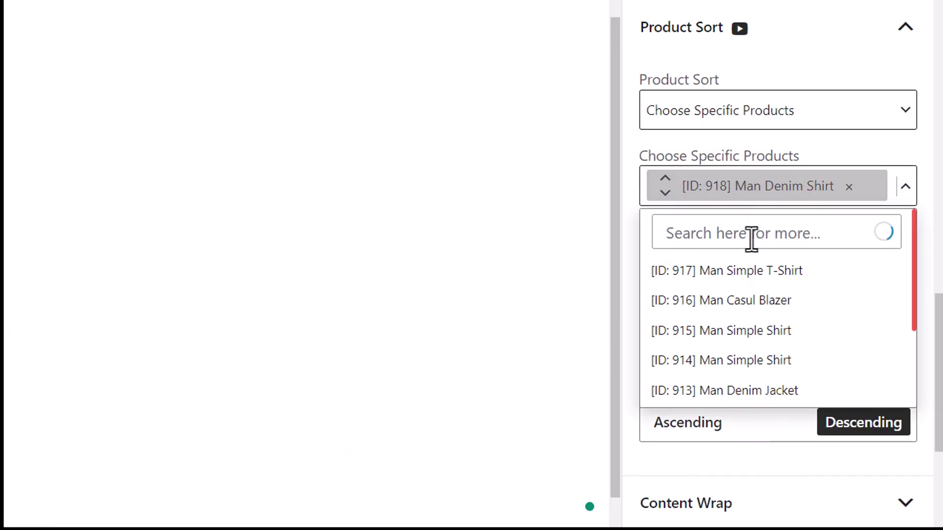
pyautogui.click(742, 305)
pyautogui.scroll(1, 854, 272)
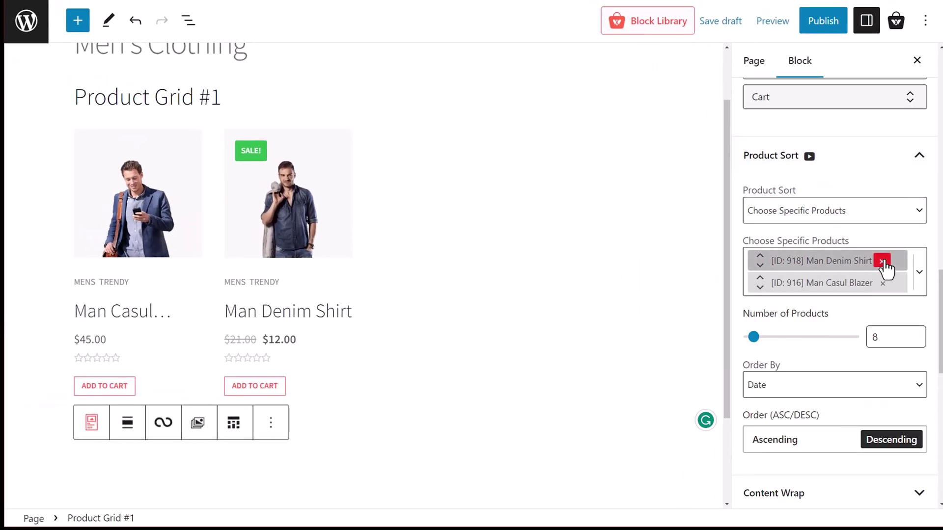
pyautogui.click(882, 260)
pyautogui.click(883, 260)
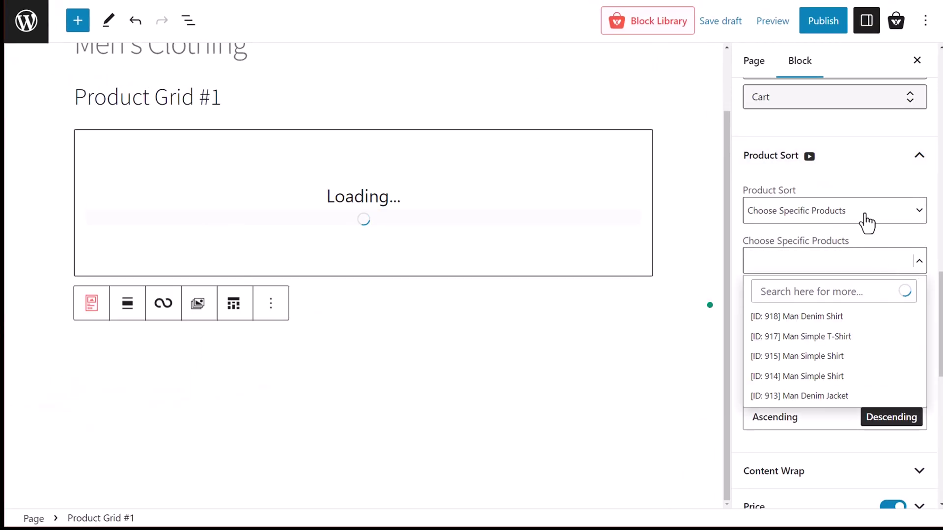
pyautogui.click(865, 216)
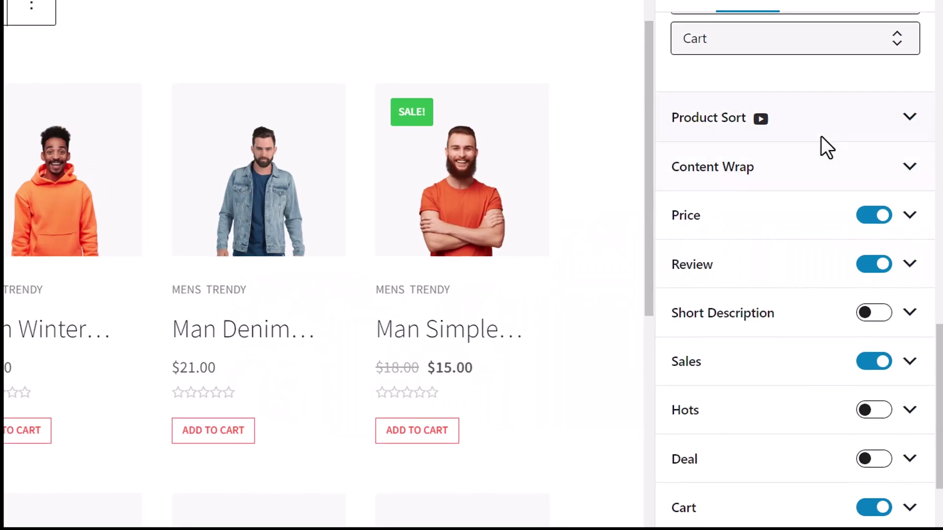
pyautogui.click(819, 143)
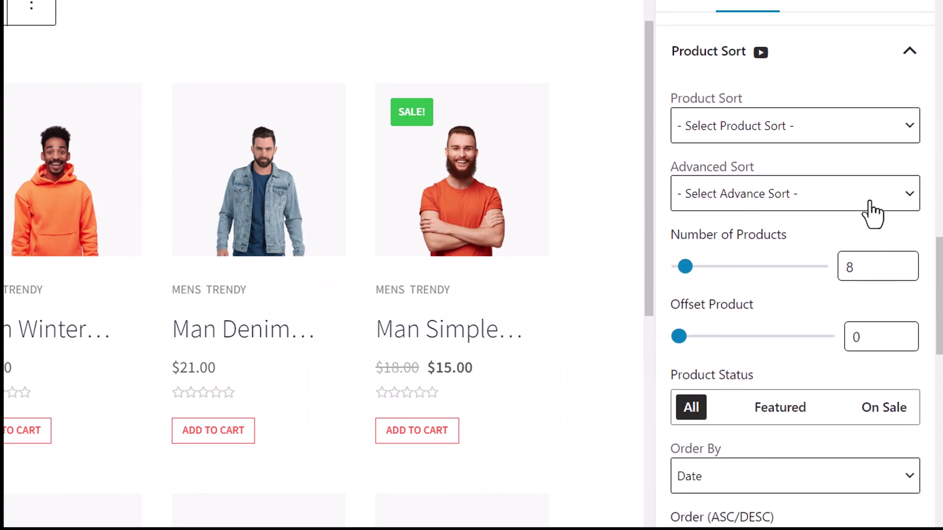
pyautogui.click(869, 202)
pyautogui.scroll(-5, 852, 250)
pyautogui.scroll(-5, 852, 268)
pyautogui.scroll(3, 855, 282)
pyautogui.scroll(6, 854, 282)
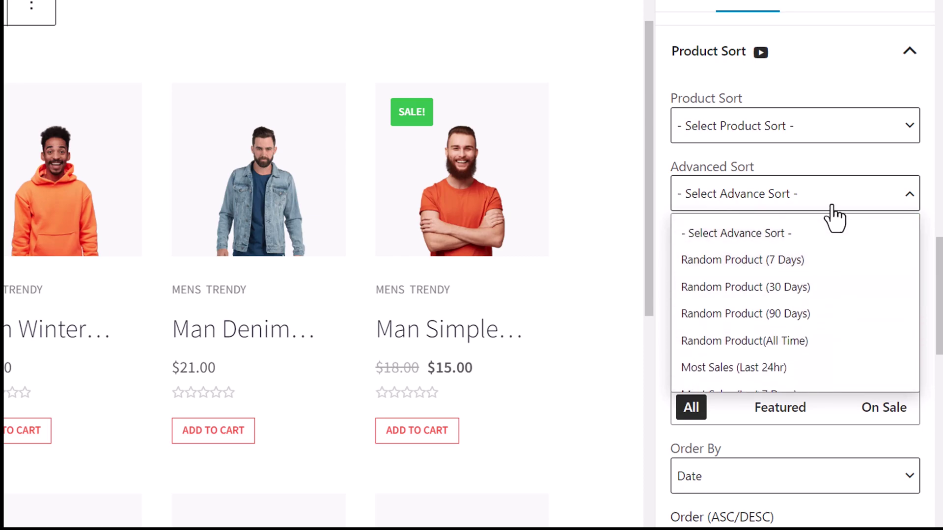
pyautogui.click(831, 205)
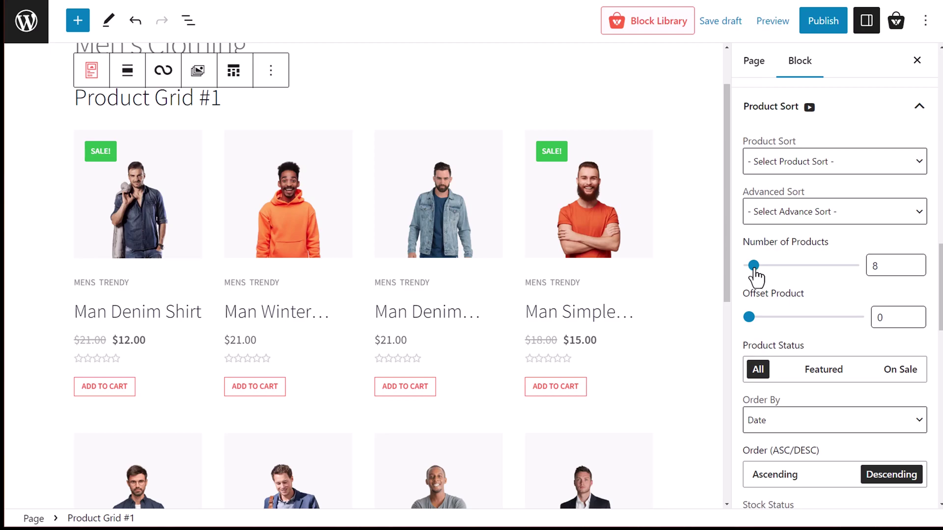
# Step: Adjust the grid's Number of Products and Product Offset sliders, then scroll to Product Status
pyautogui.moveTo(754, 269); pyautogui.dragTo(757, 269)
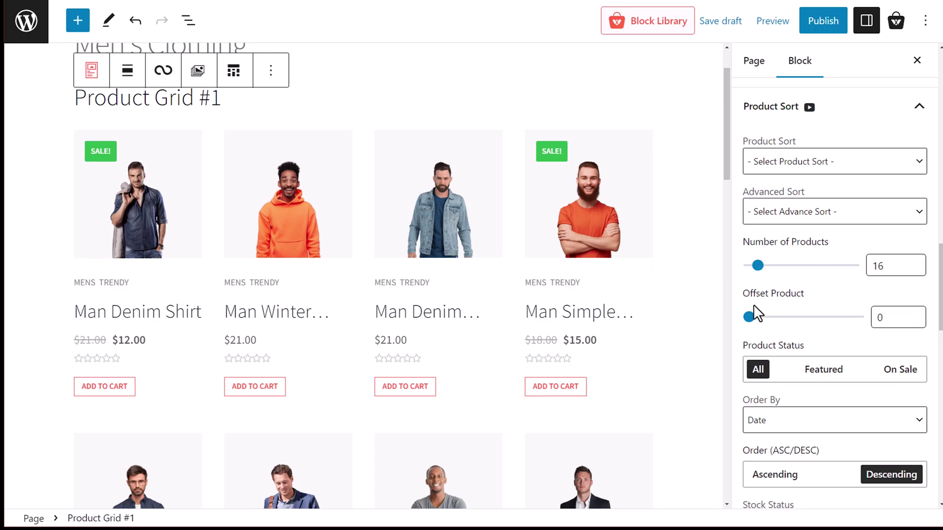
pyautogui.moveTo(749, 324); pyautogui.dragTo(756, 326)
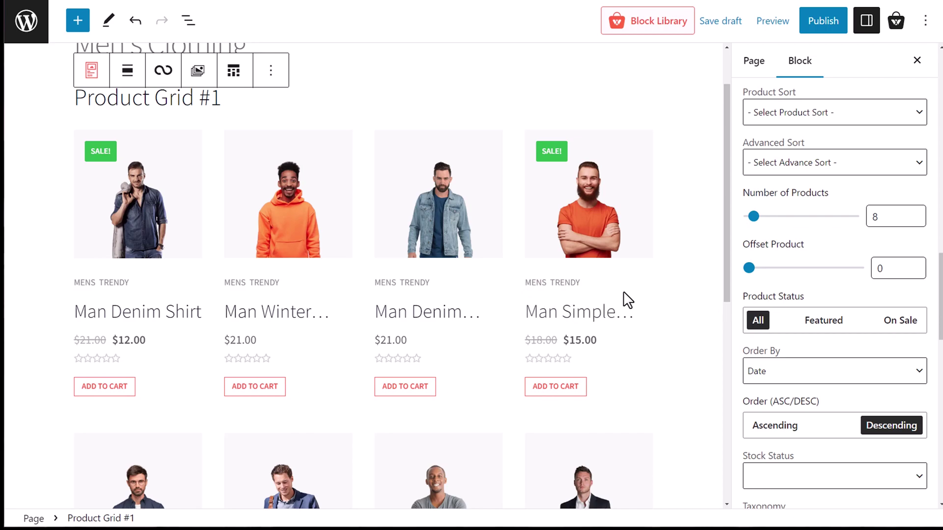
pyautogui.scroll(-2, 627, 300)
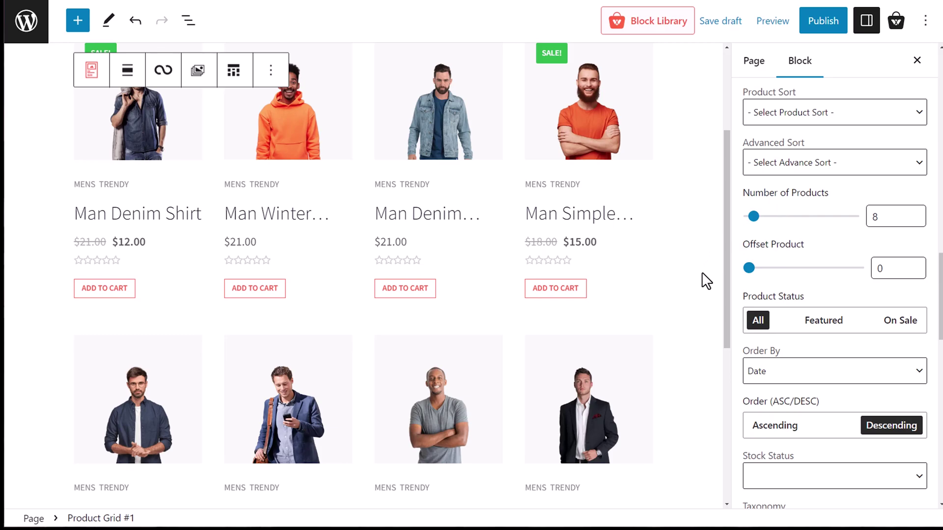
pyautogui.click(754, 319)
pyautogui.click(763, 310)
pyautogui.click(758, 324)
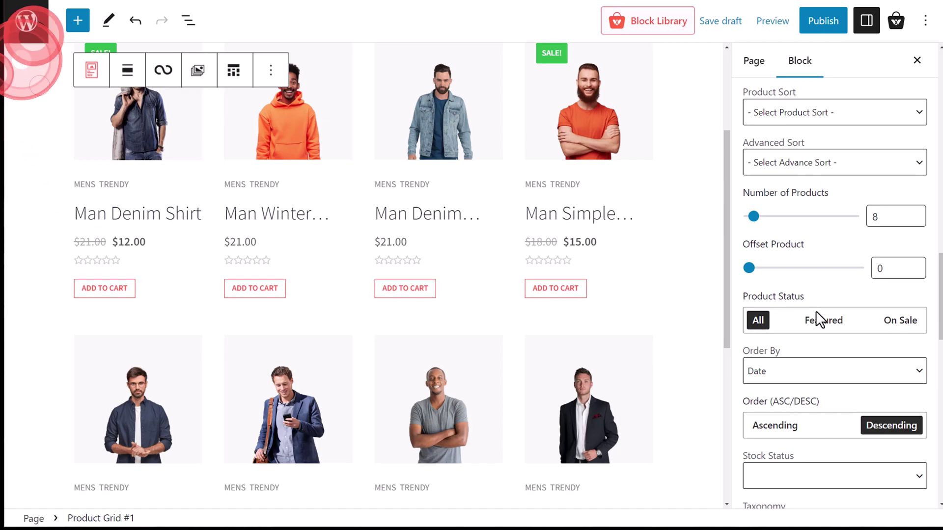
pyautogui.click(899, 329)
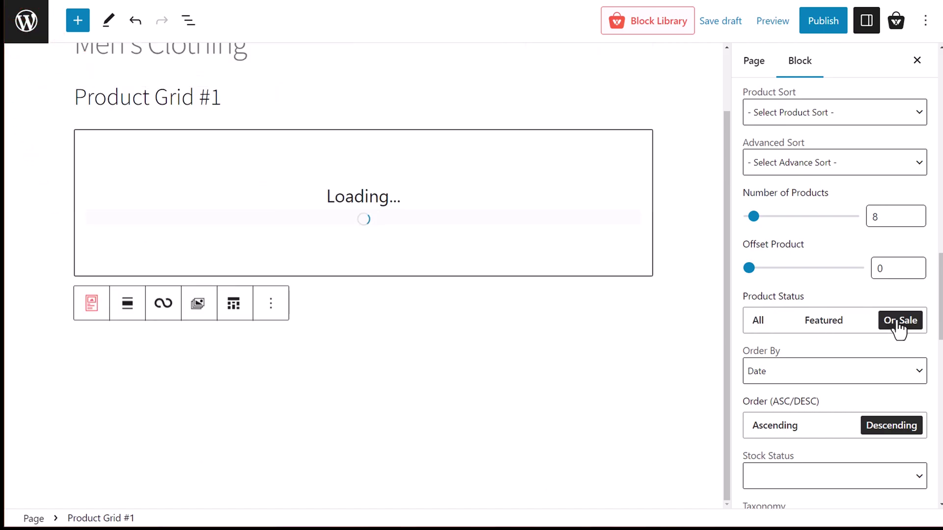
pyautogui.click(840, 327)
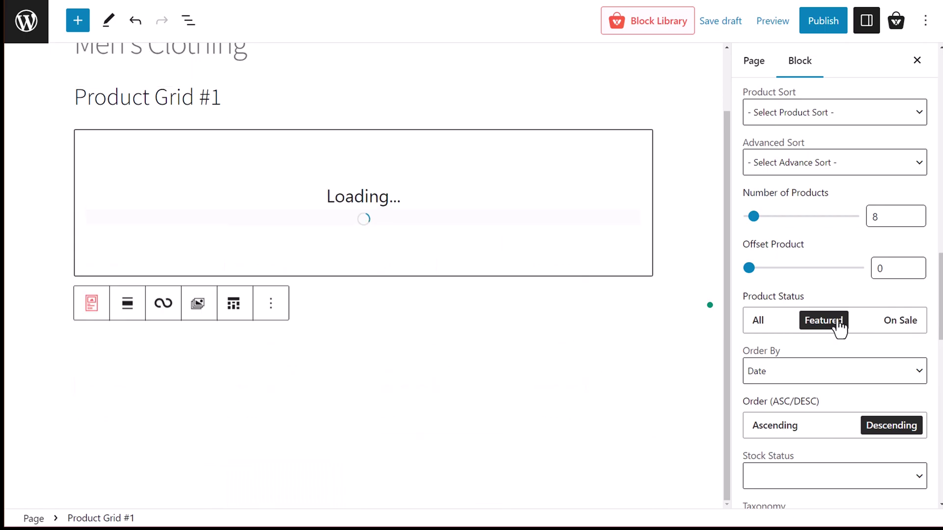
pyautogui.click(758, 324)
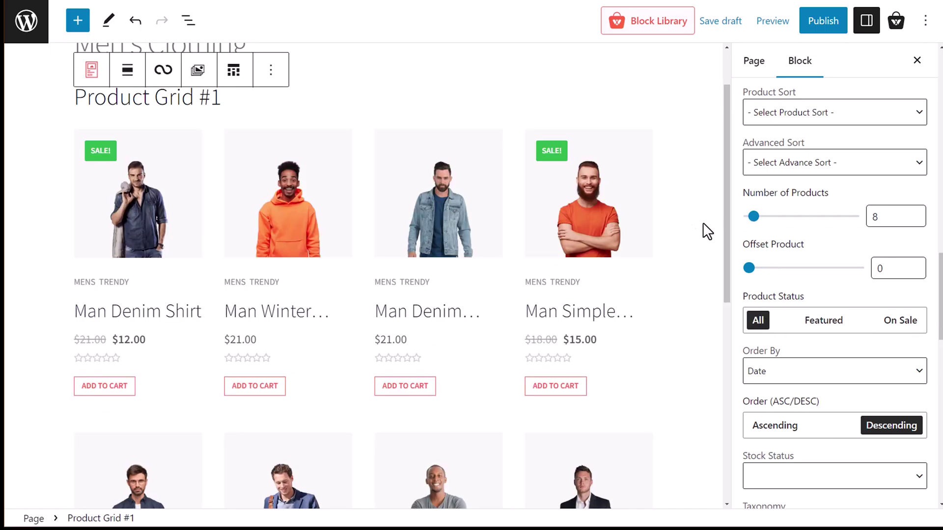
pyautogui.click(857, 378)
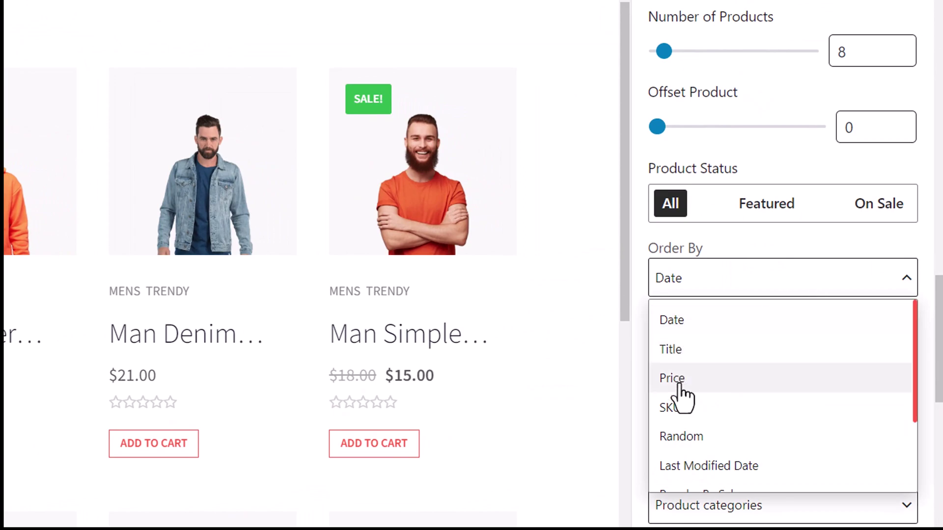
pyautogui.click(706, 289)
pyautogui.click(695, 362)
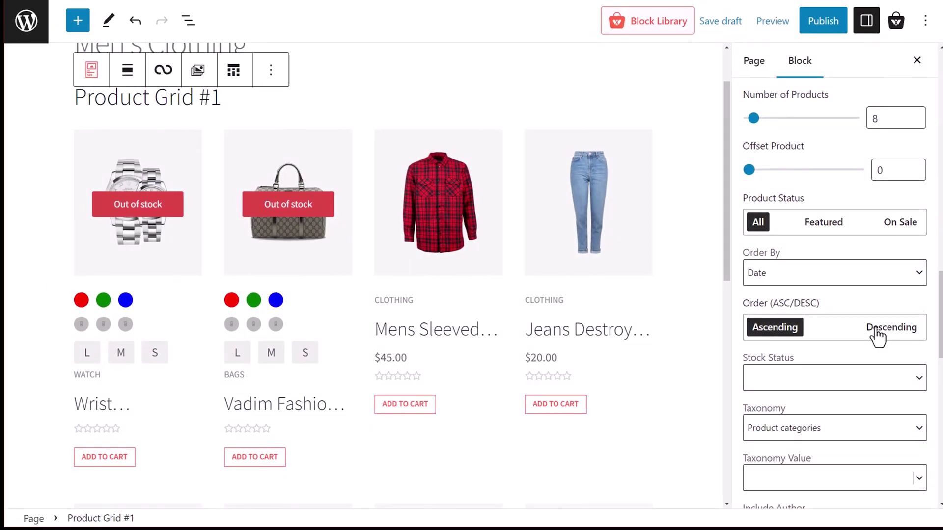
pyautogui.click(877, 336)
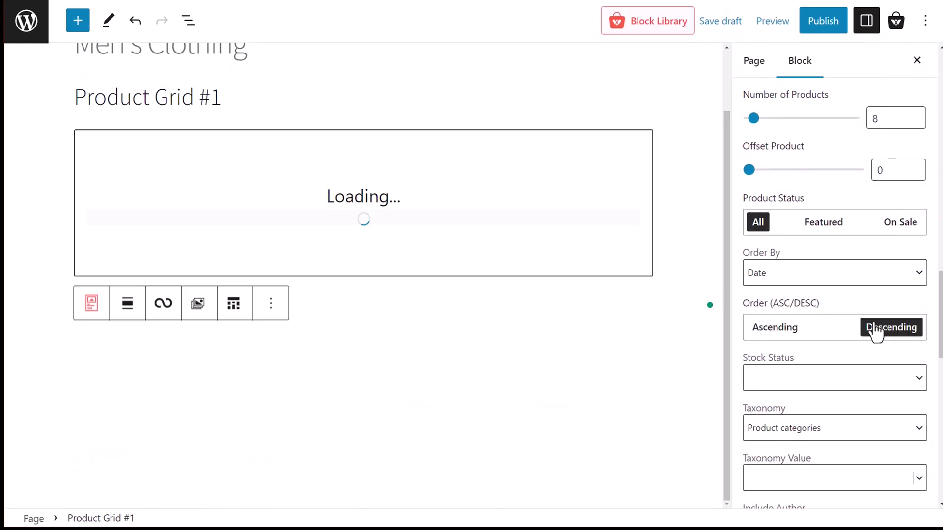
pyautogui.scroll(-4, 905, 185)
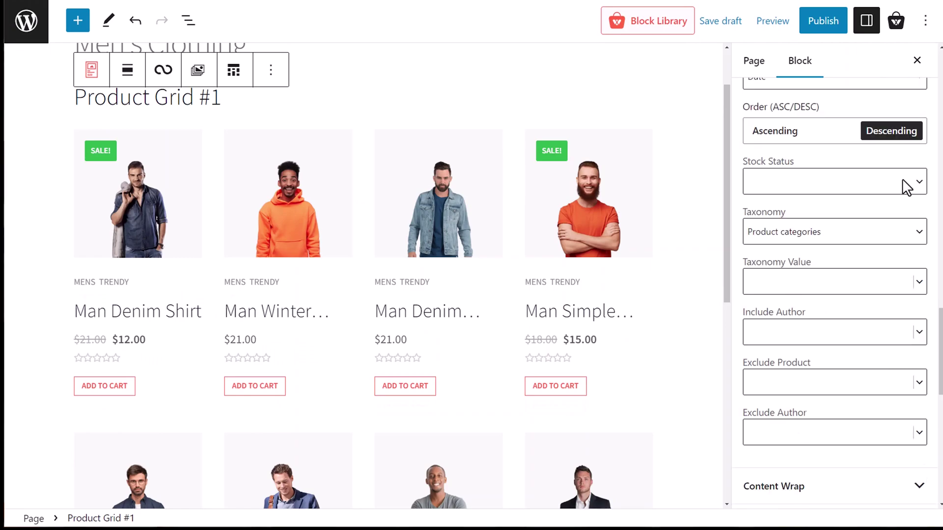
pyautogui.click(905, 188)
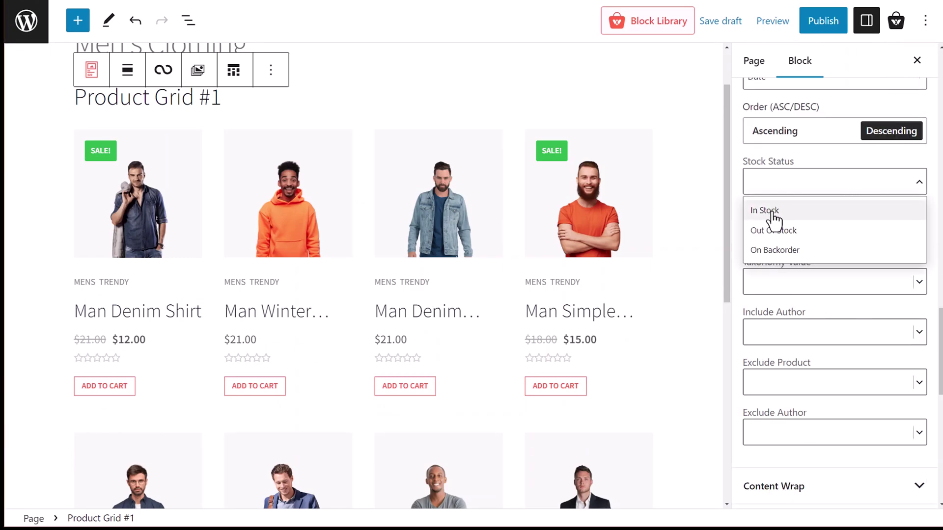
pyautogui.click(769, 211)
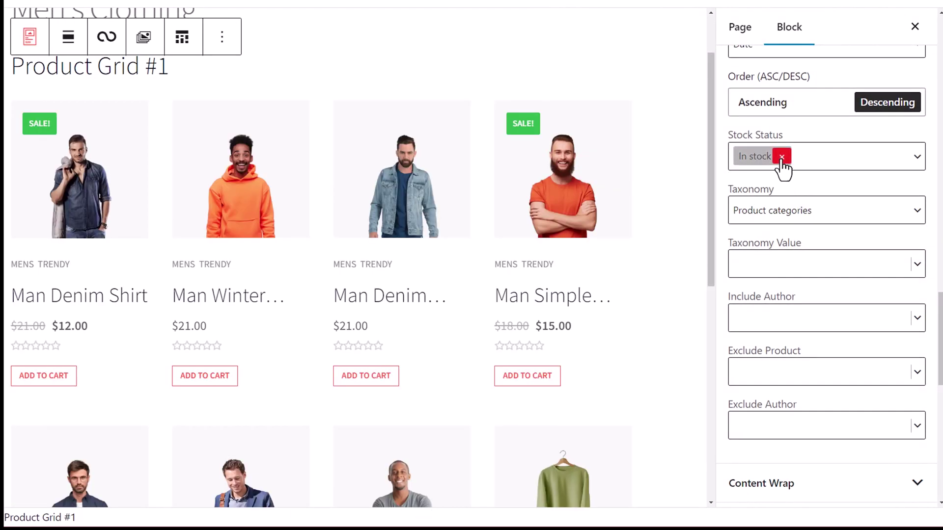
pyautogui.click(782, 157)
pyautogui.click(761, 210)
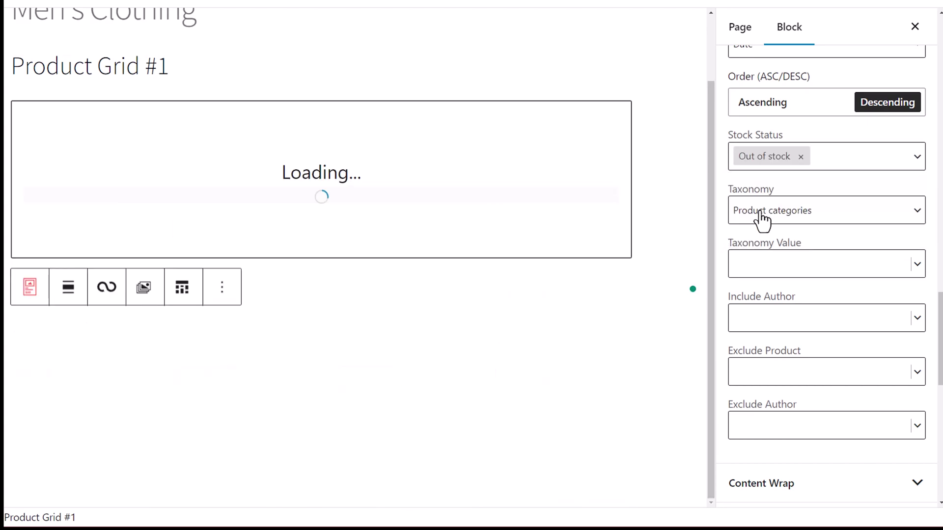
pyautogui.click(800, 158)
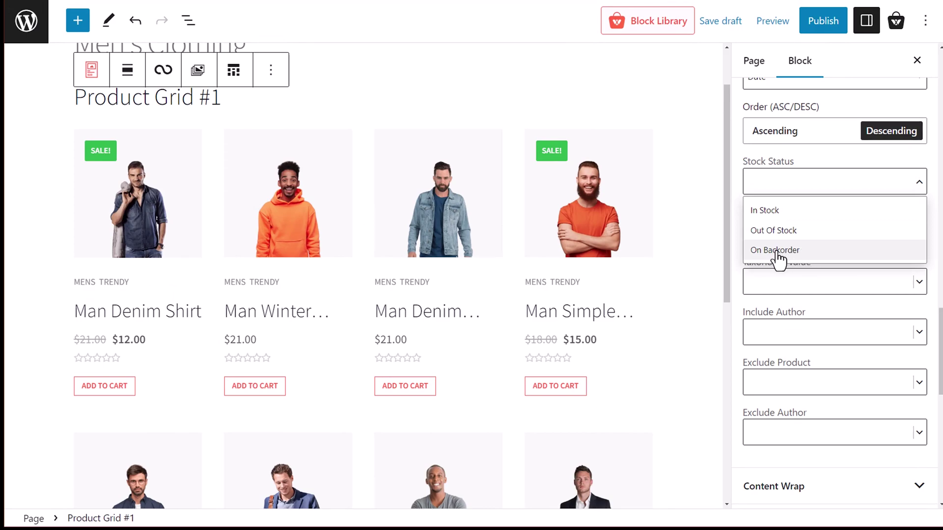
pyautogui.press('Escape')
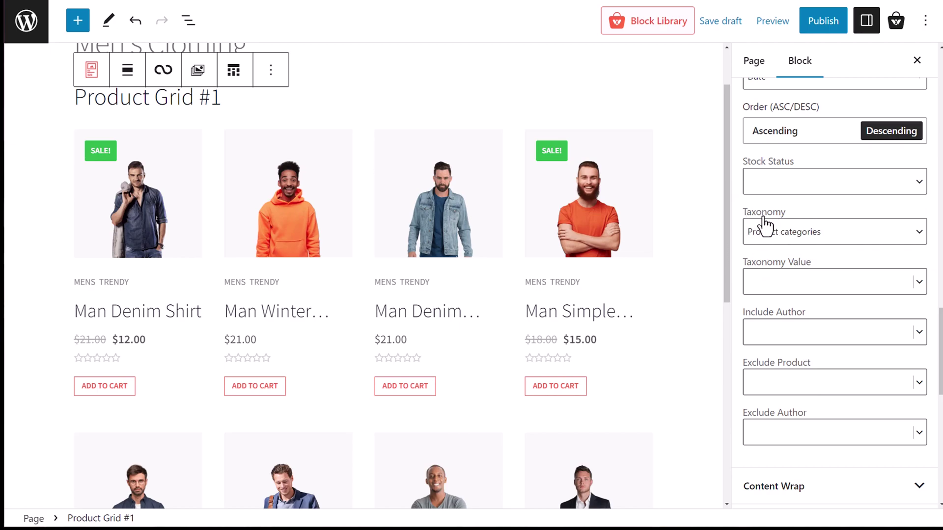
pyautogui.click(767, 231)
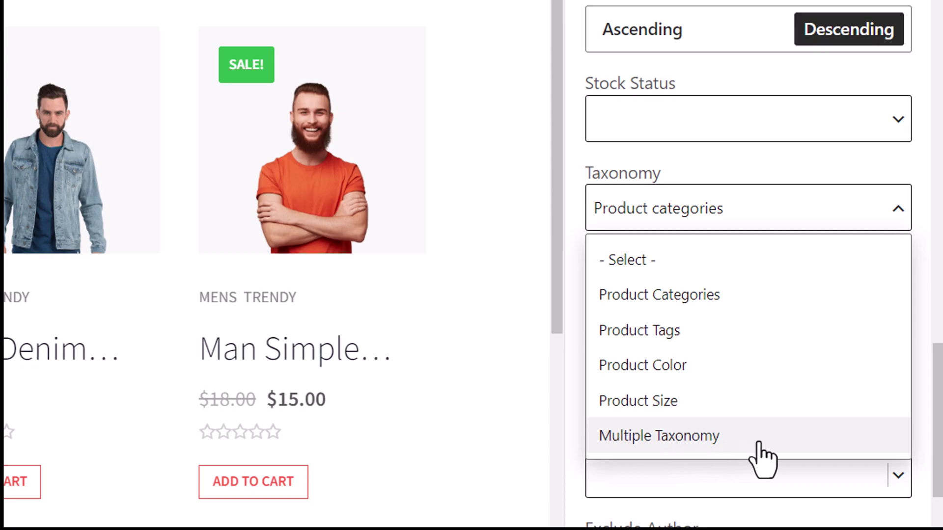
# Step: Set Taxonomy to Multiple Taxonomy with Clothing and Product Visibility: Featured values, using the AND relation
pyautogui.click(704, 442)
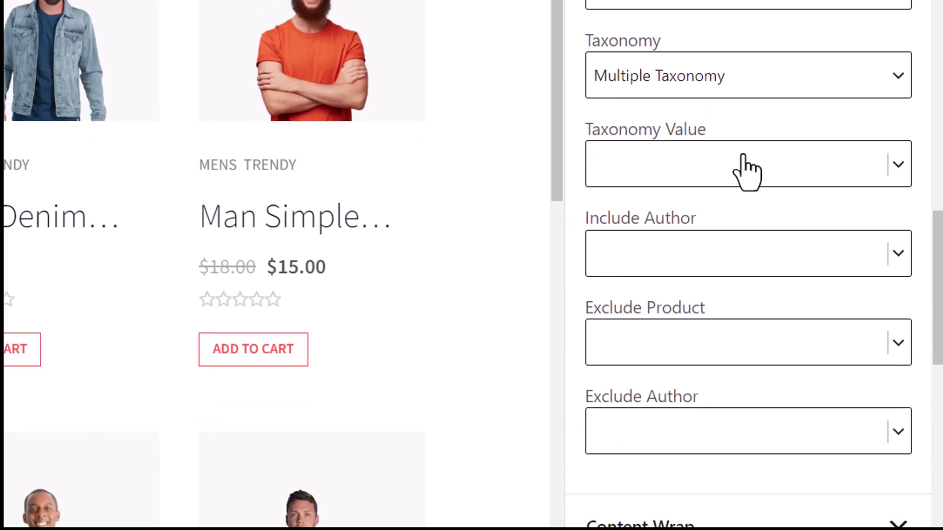
pyautogui.click(746, 171)
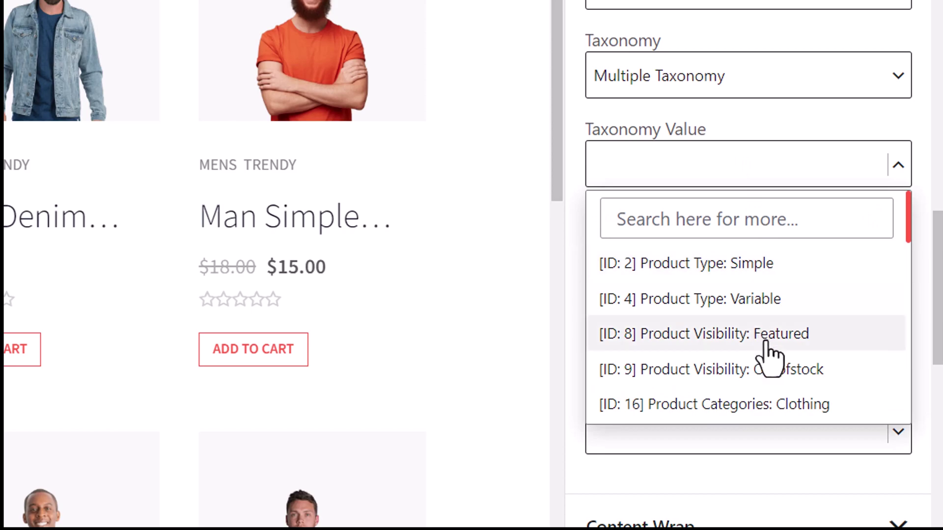
pyautogui.scroll(-2, 770, 358)
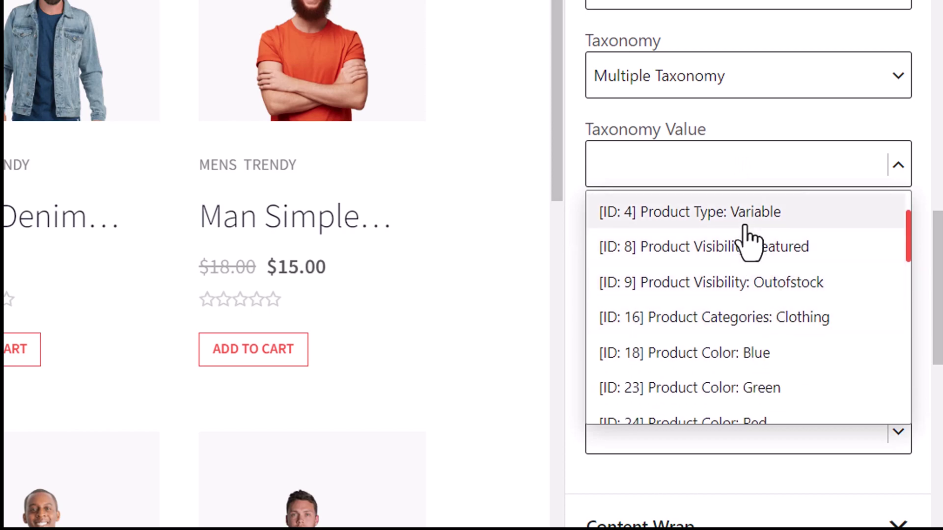
pyautogui.scroll(-2, 751, 343)
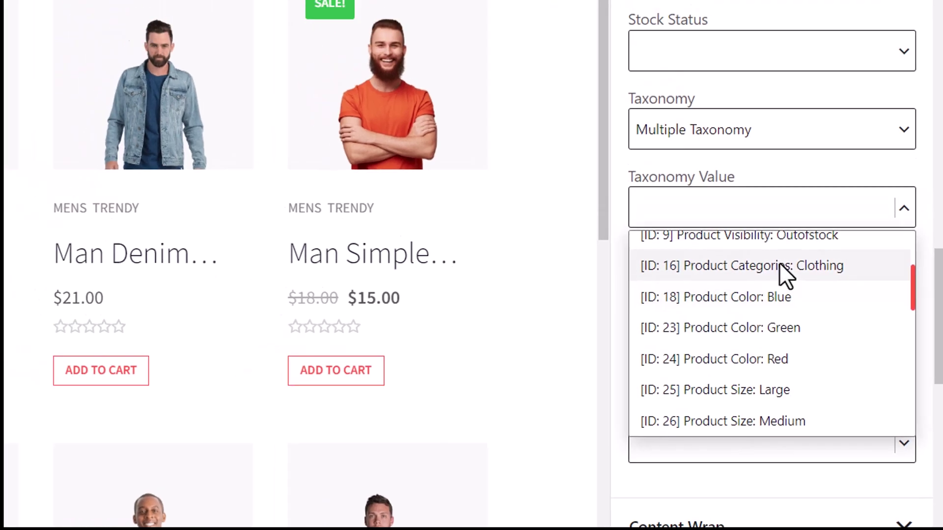
pyautogui.click(758, 231)
pyautogui.click(749, 206)
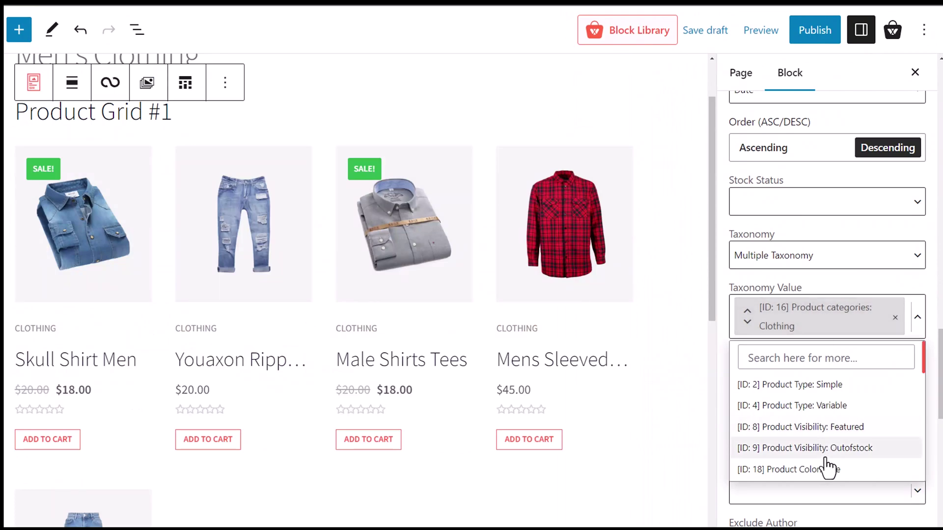
pyautogui.click(825, 430)
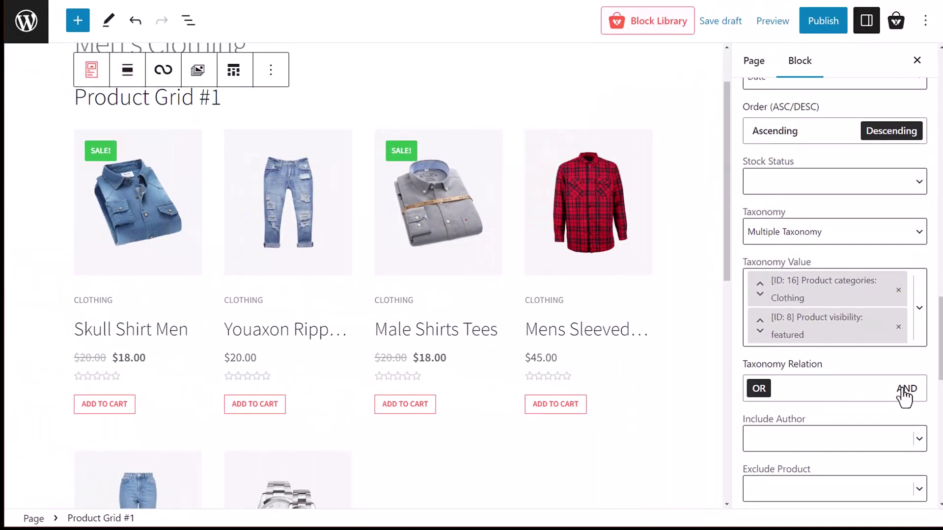
pyautogui.click(849, 288)
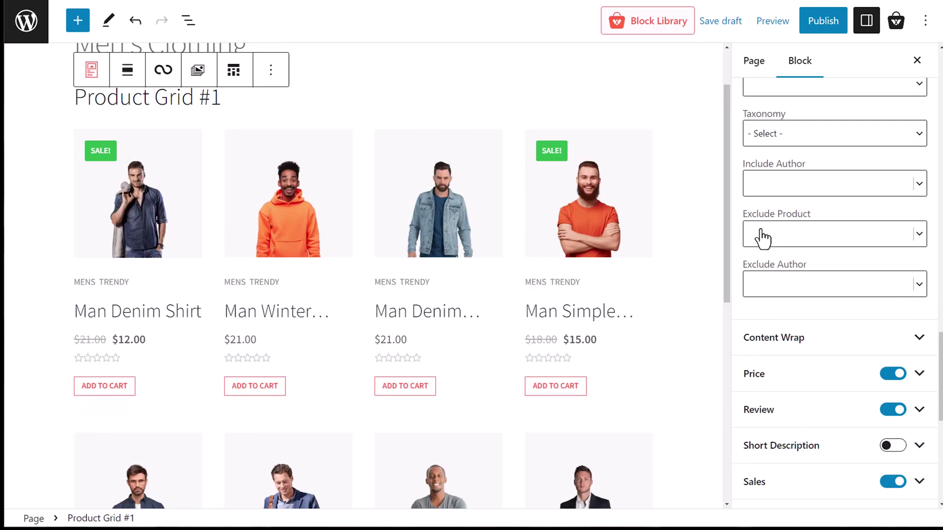
# Step: Set Exclude Product to Man Denim Shirt, then check the Include Author and Exclude Author lists
pyautogui.click(919, 235)
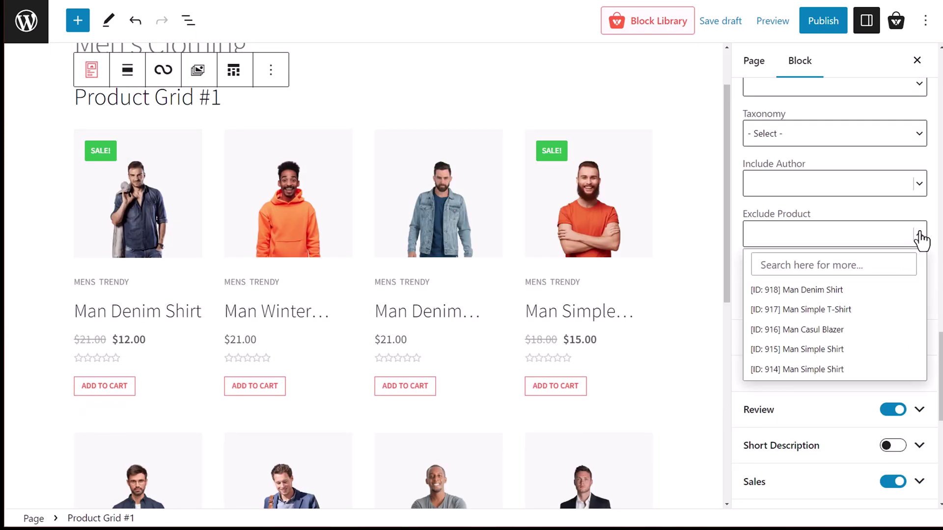
pyautogui.click(828, 292)
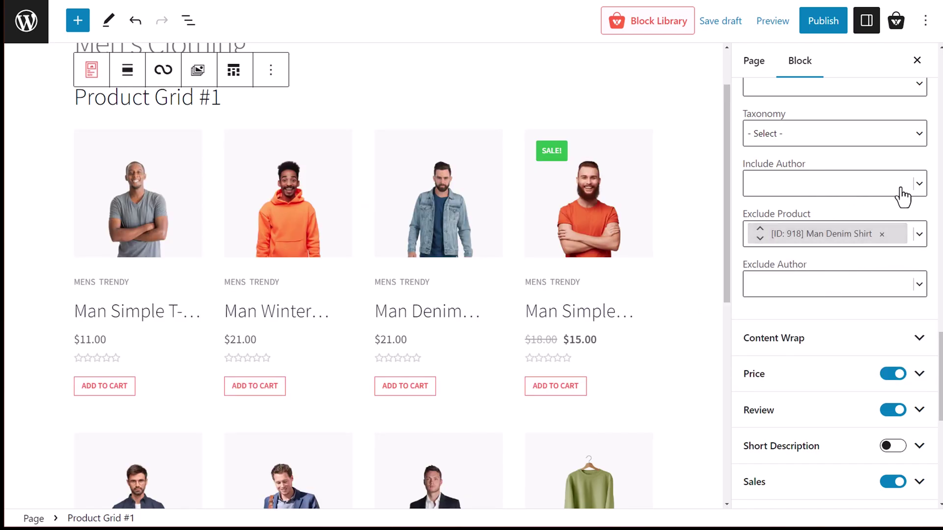
pyautogui.click(917, 189)
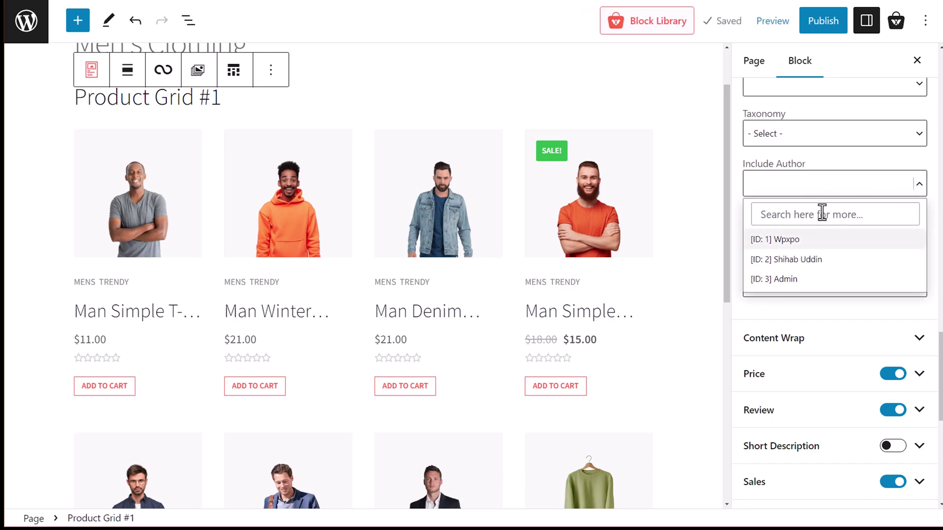
pyautogui.click(917, 188)
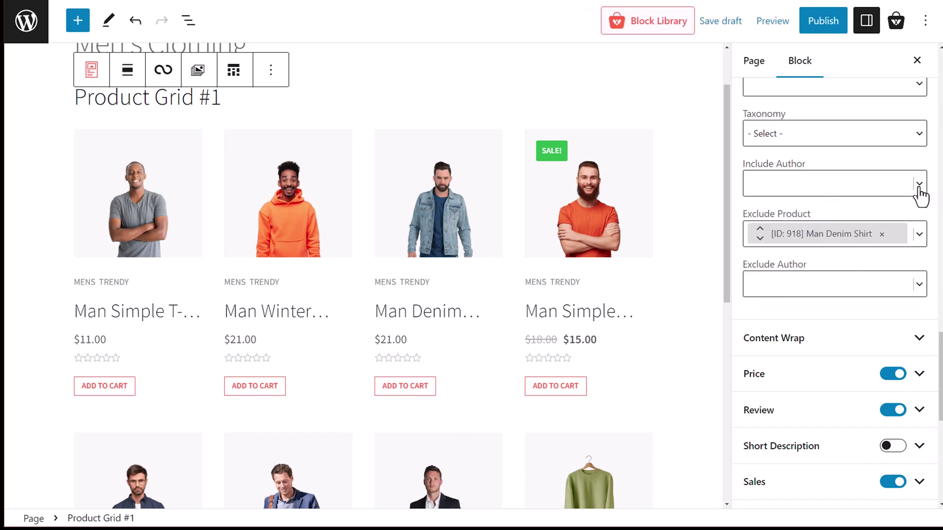
pyautogui.click(906, 284)
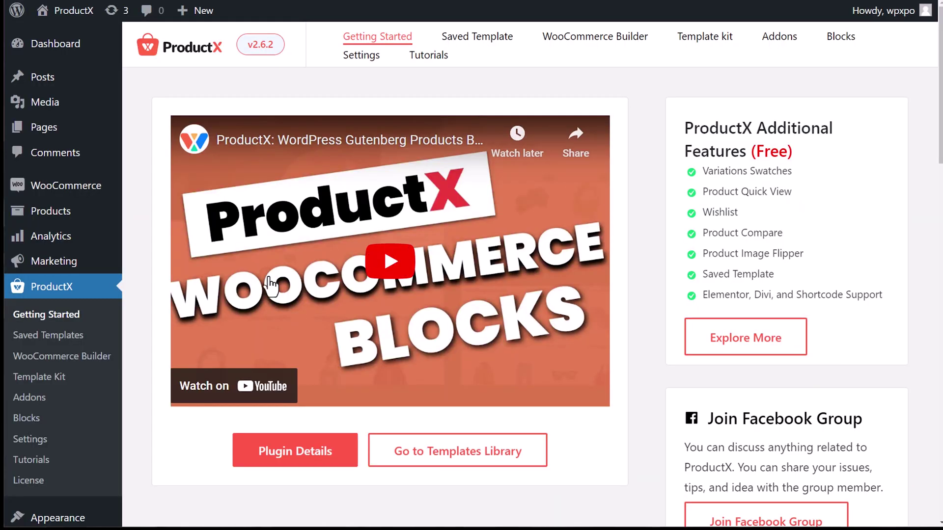
# Step: Import Single Template 1 from ProductX WooCommerce Builder's Single Product templates
pyautogui.click(60, 359)
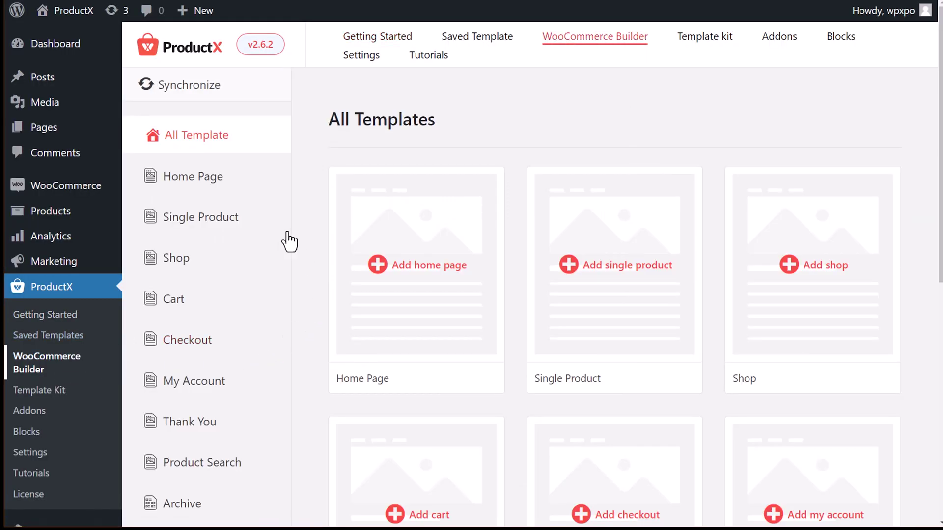
pyautogui.click(220, 226)
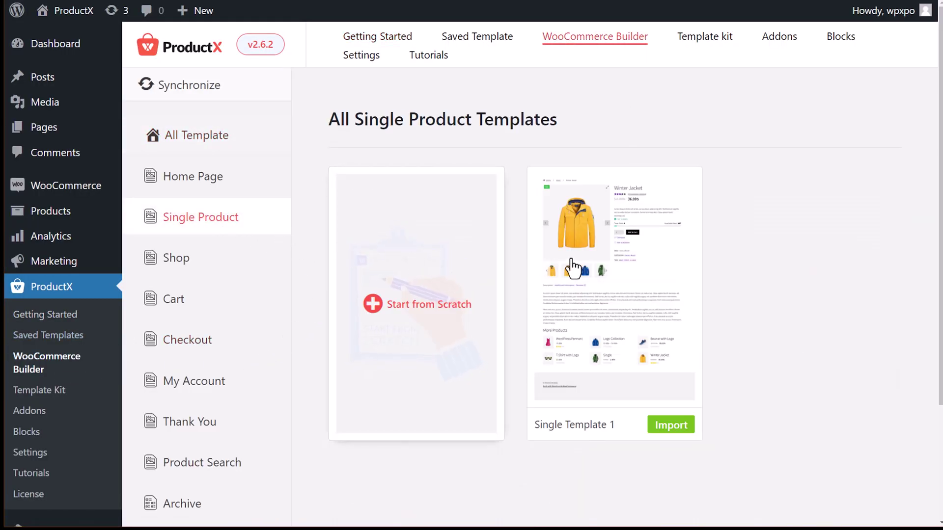
pyautogui.click(672, 425)
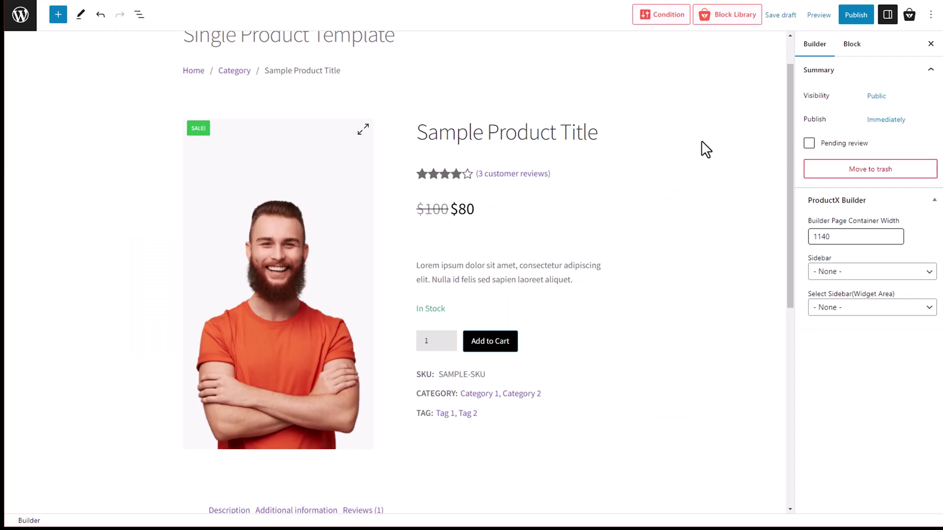
# Step: Select the More Products list block and show its Product Sort options
pyautogui.scroll(-8, 687, 150)
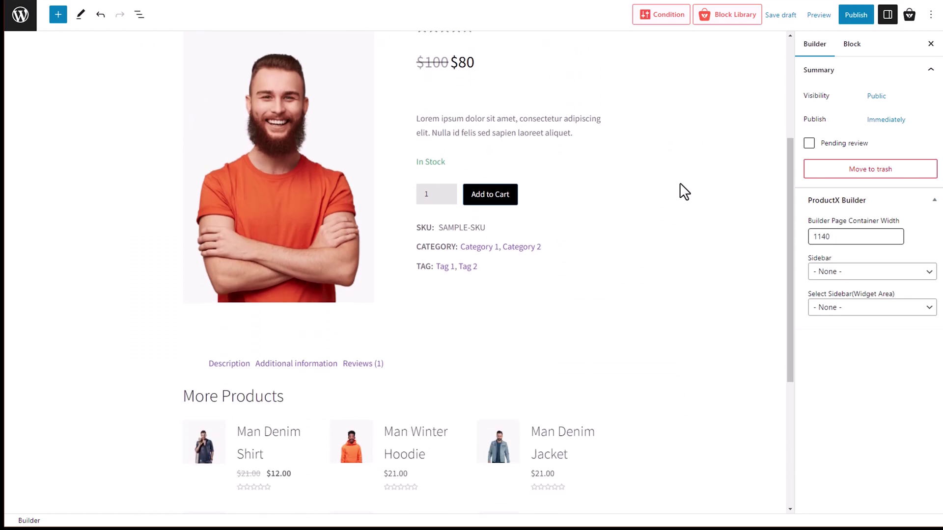
pyautogui.click(582, 367)
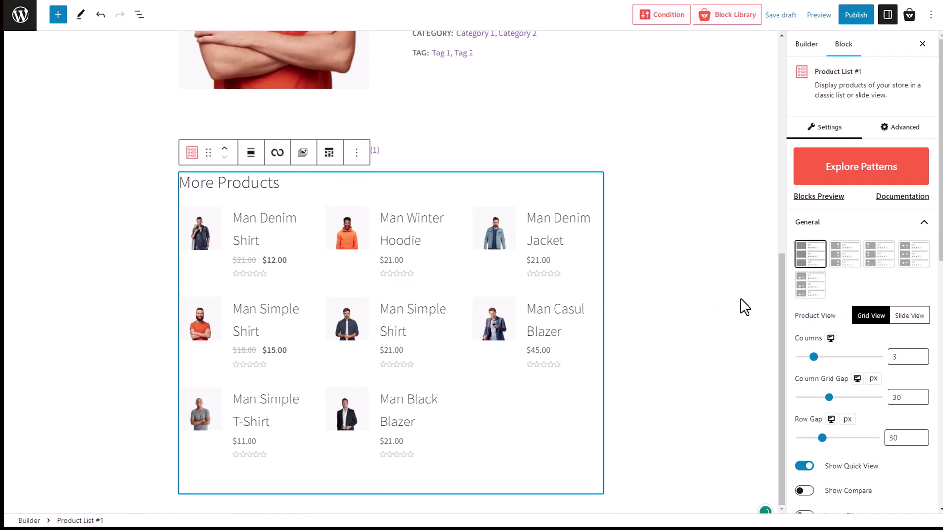
pyautogui.scroll(-10, 894, 192)
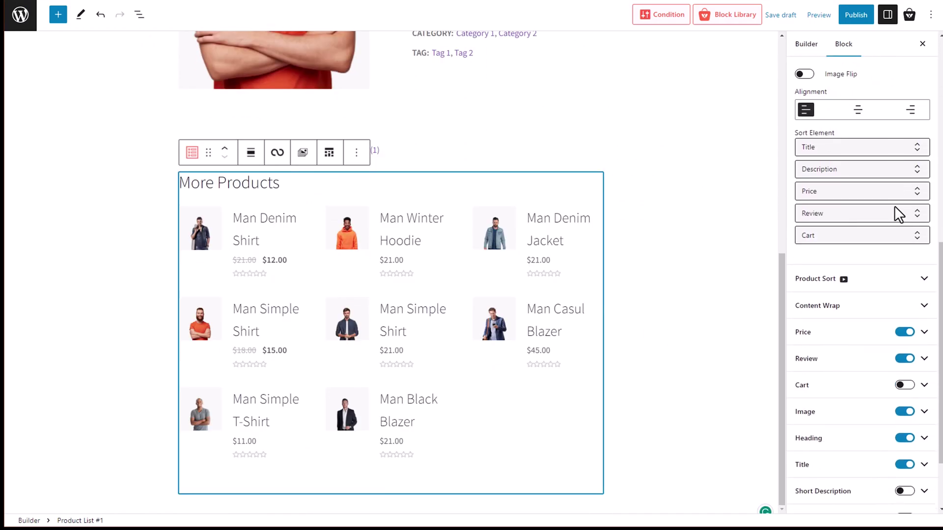
pyautogui.click(893, 196)
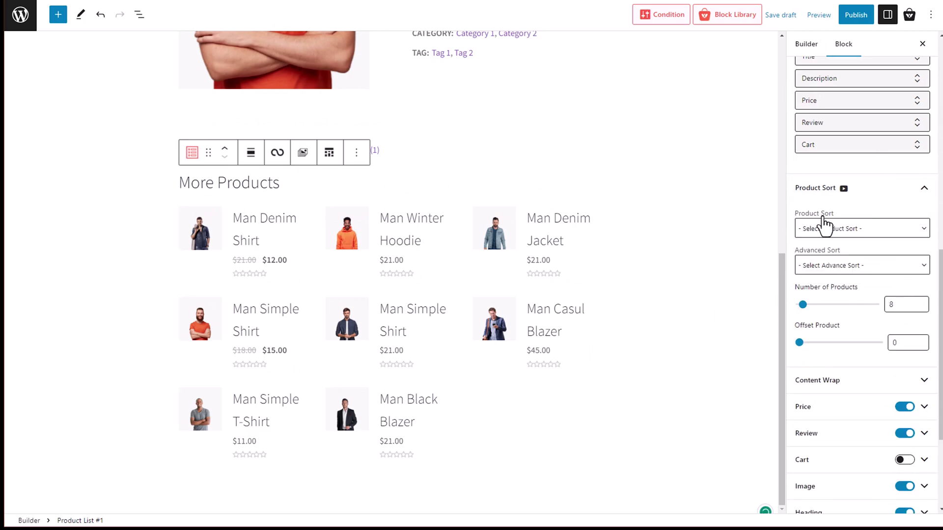
pyautogui.click(876, 228)
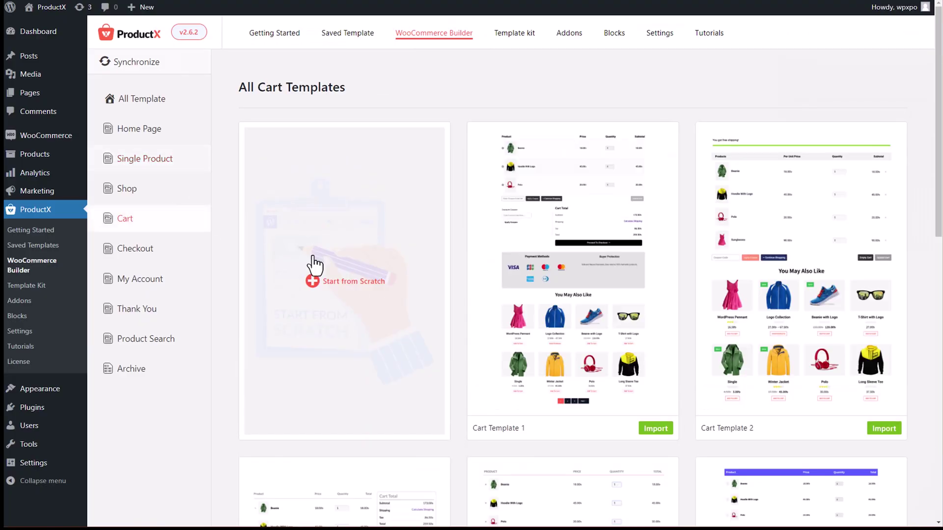
# Step: Import Cart Template 1 and review the You May Also Like grid's Product Sort choices, including Cross-Sell Products
pyautogui.click(638, 423)
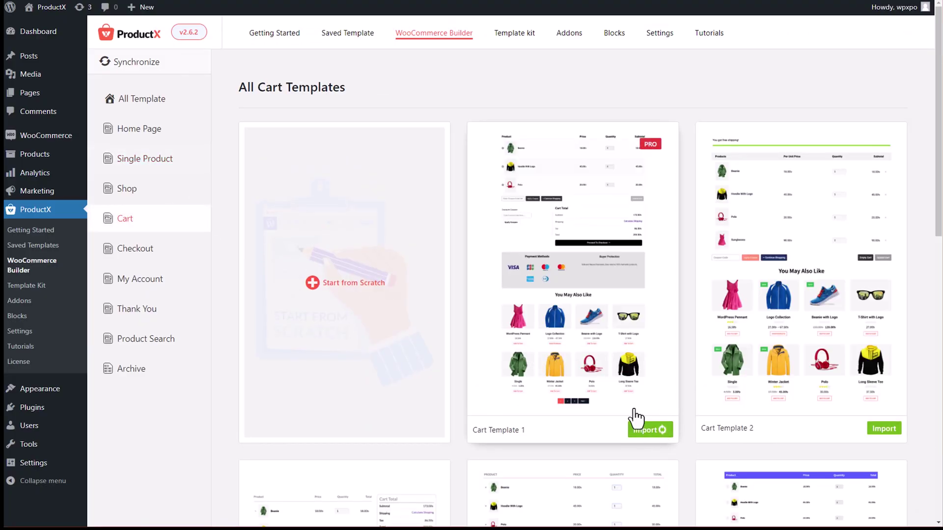
pyautogui.scroll(1, 638, 416)
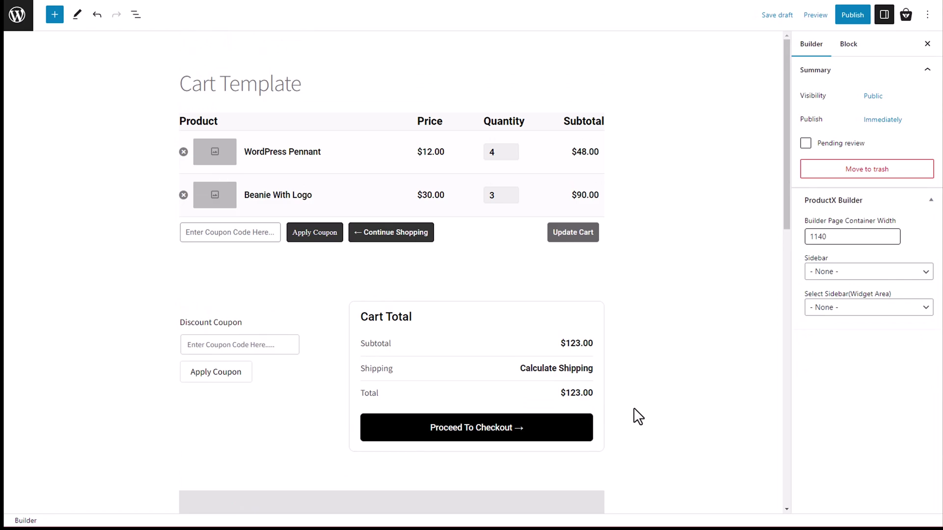
pyautogui.scroll(-10, 638, 416)
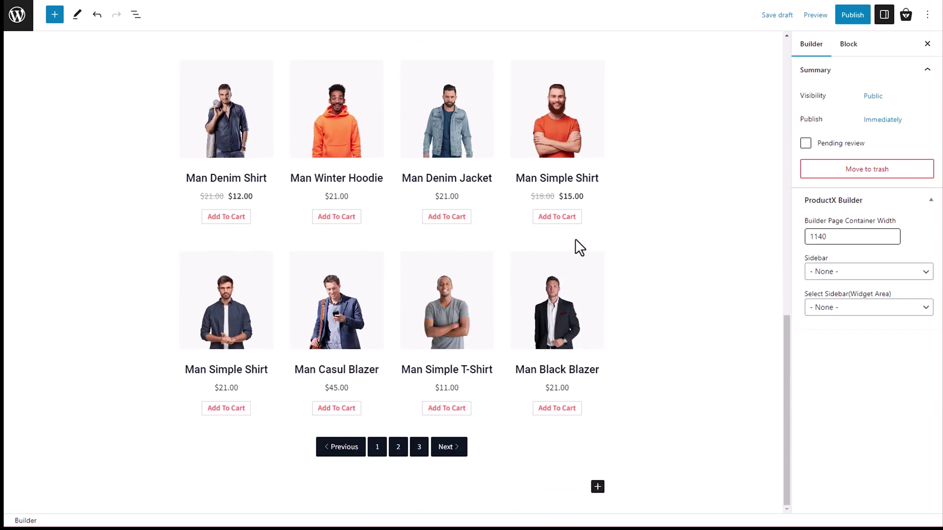
pyautogui.click(579, 247)
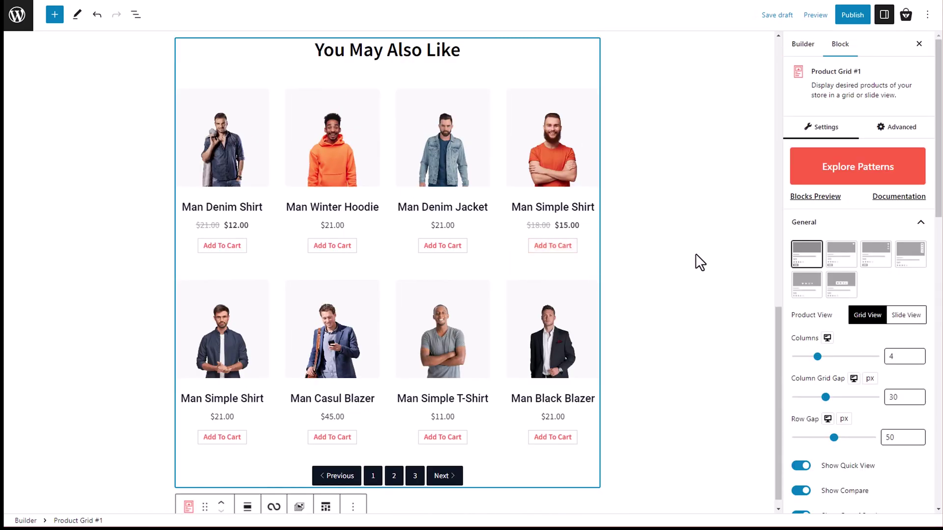
pyautogui.scroll(-10, 834, 289)
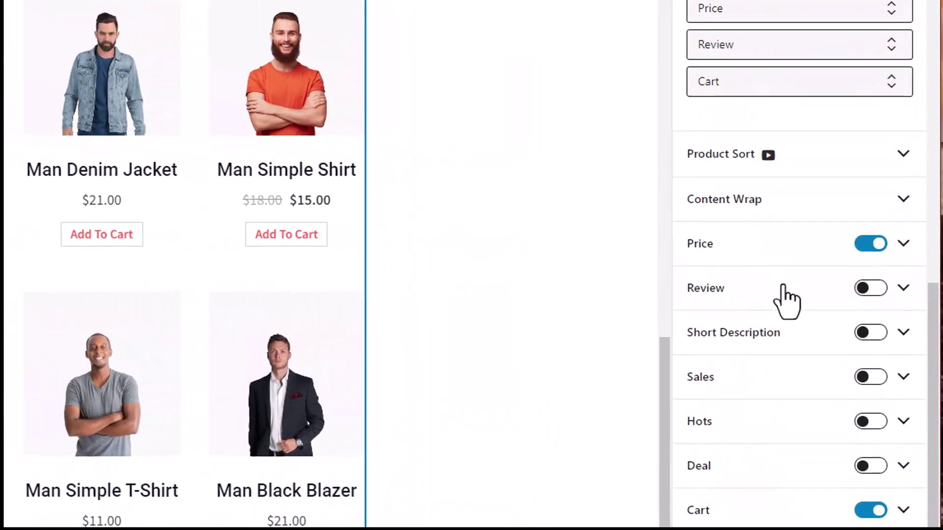
pyautogui.click(770, 154)
pyautogui.click(805, 223)
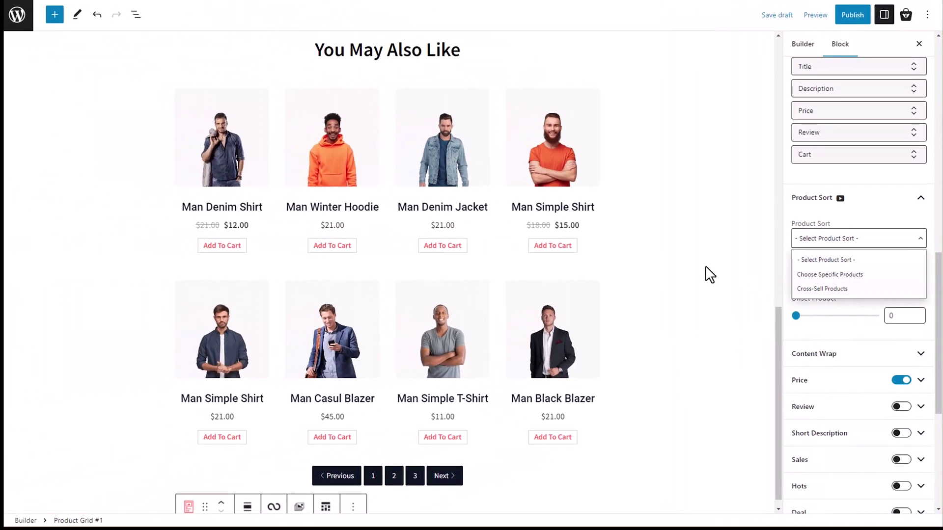
pyautogui.click(710, 274)
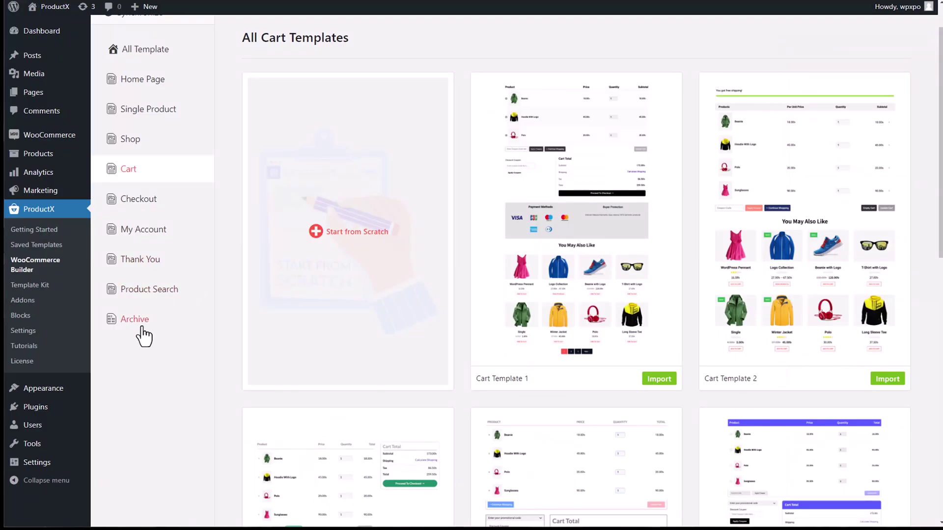
# Step: Import Archive Template 1 and expand its Product Grid's Product Sort, showing Archive Builder with 9 products
pyautogui.click(146, 327)
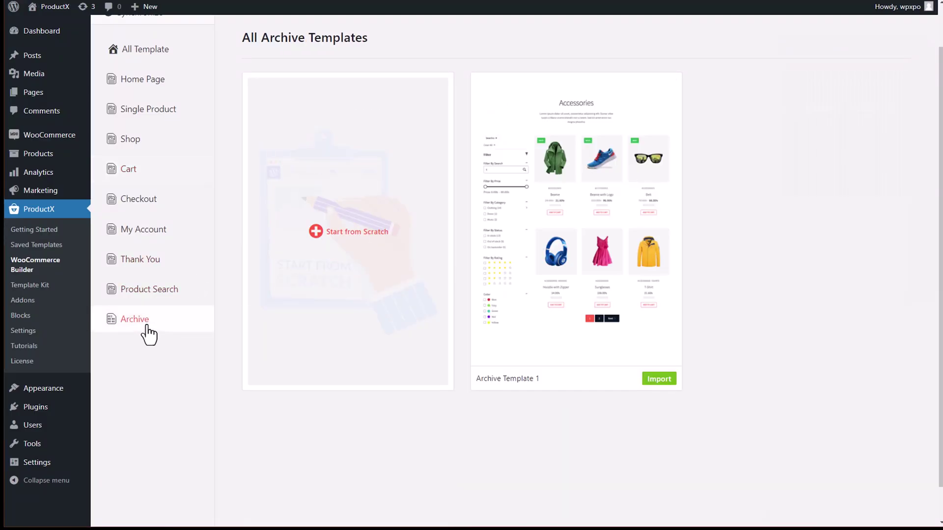
pyautogui.click(653, 380)
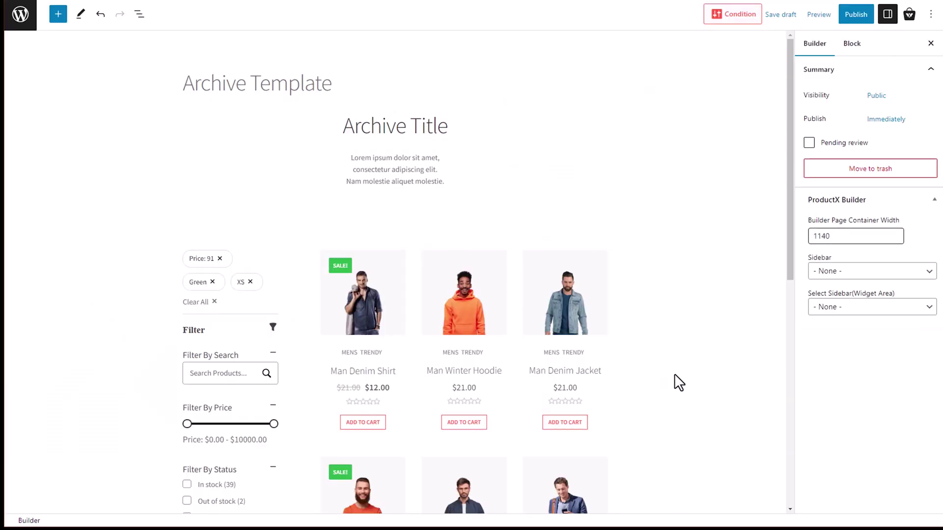
pyautogui.scroll(-2, 679, 382)
pyautogui.click(600, 343)
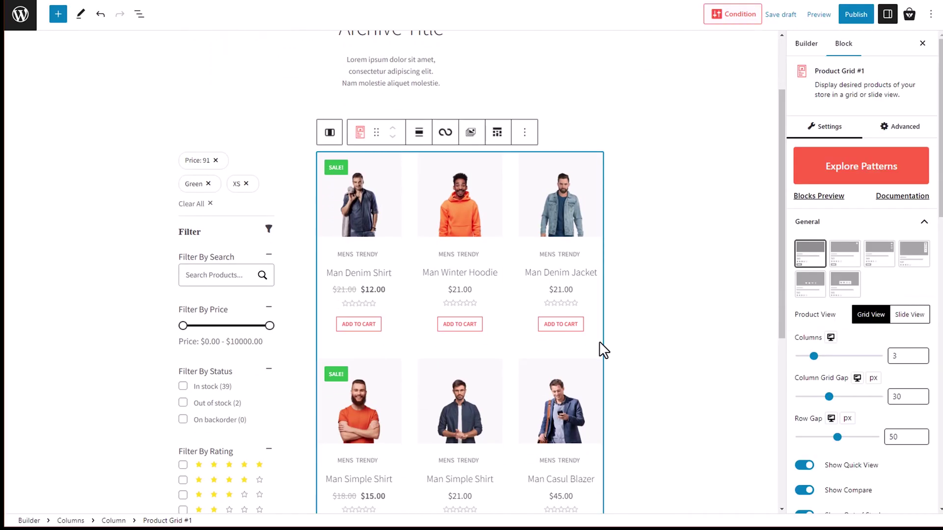
pyautogui.scroll(-8, 839, 352)
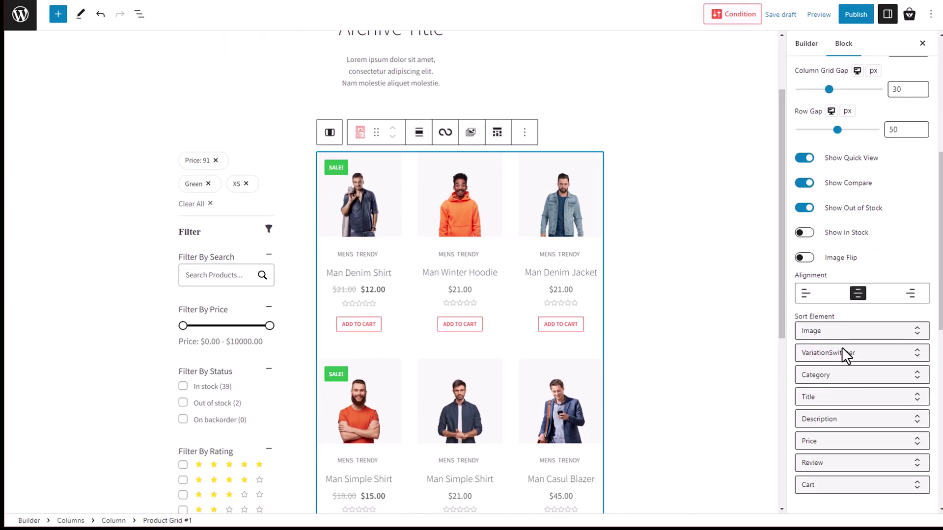
pyautogui.scroll(-3, 841, 347)
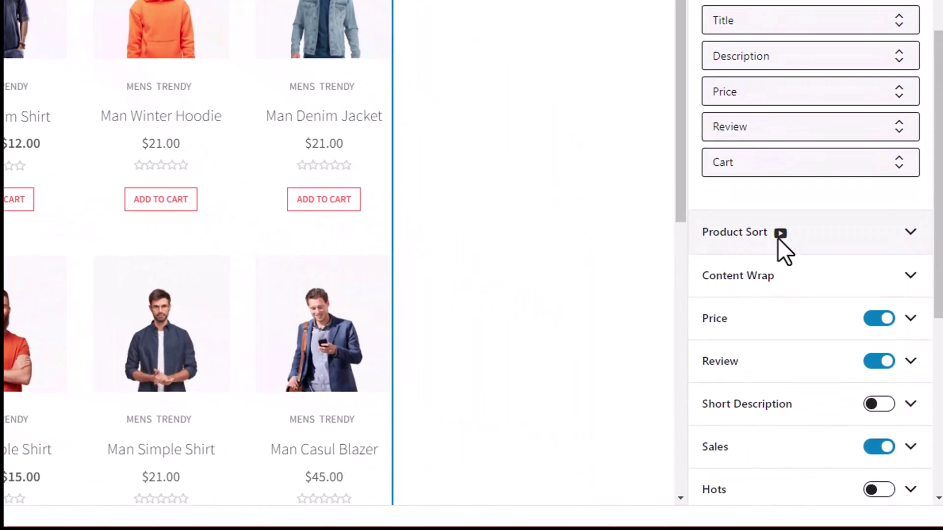
pyautogui.click(801, 180)
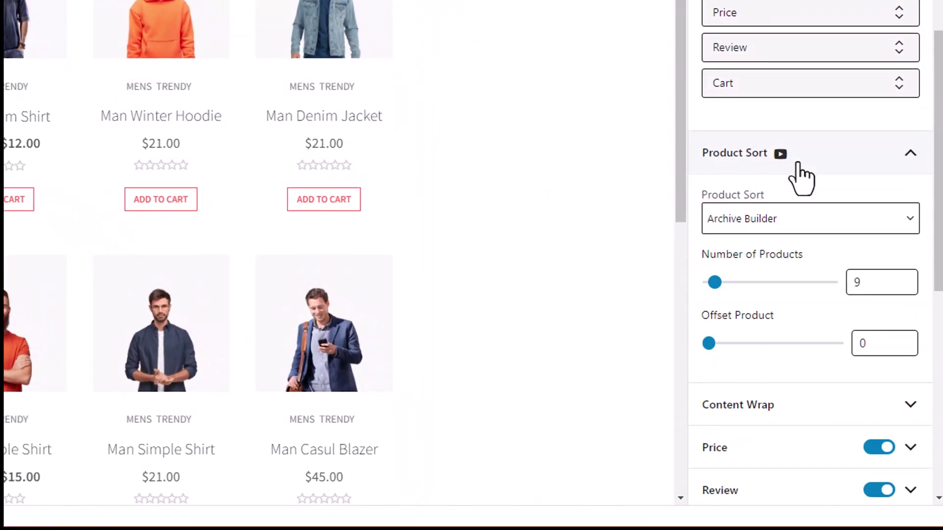